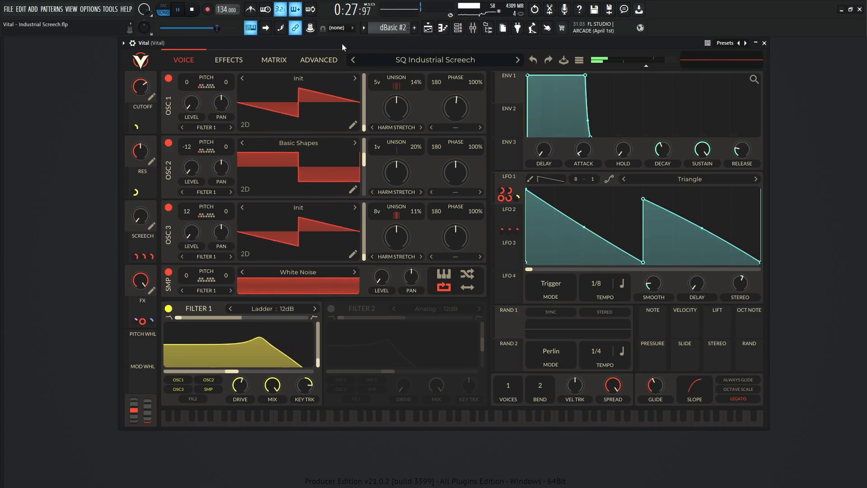
Step: Stop playback, lower the Cutoff macro to a low setting and raise the Res macro to about 0.72 while auditioning a note
key(space)
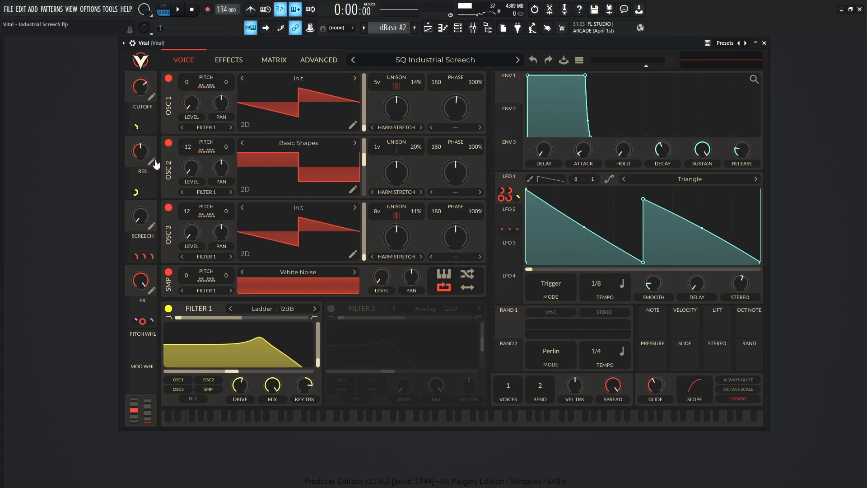
key(v)
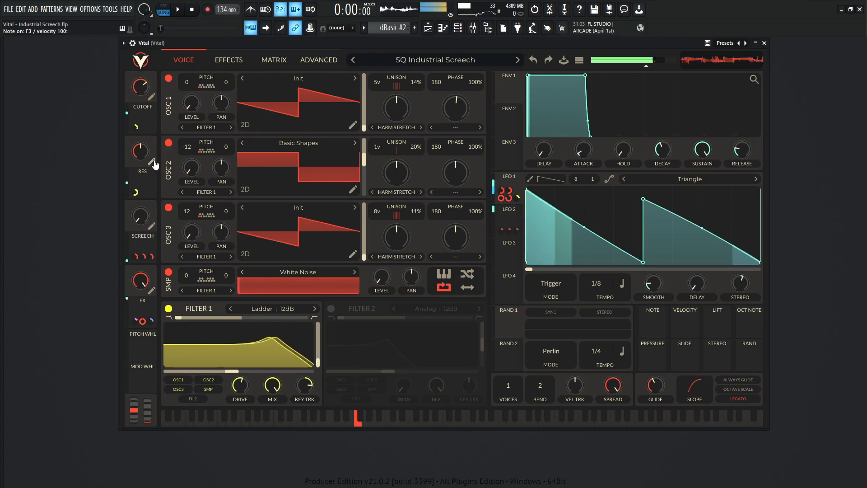
drag(143, 95, 142, 136)
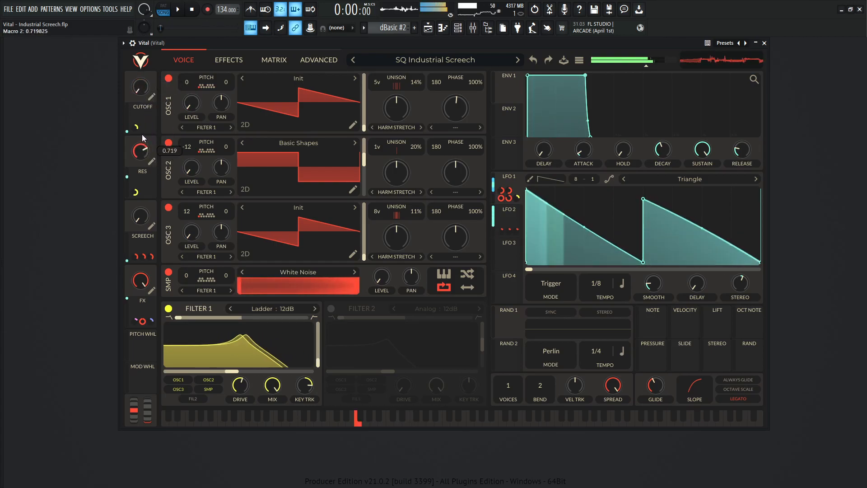
mouse_move(141, 89)
mouse_down()
mouse_move(142, 56)
mouse_move(145, 97)
mouse_move(141, 76)
mouse_up()
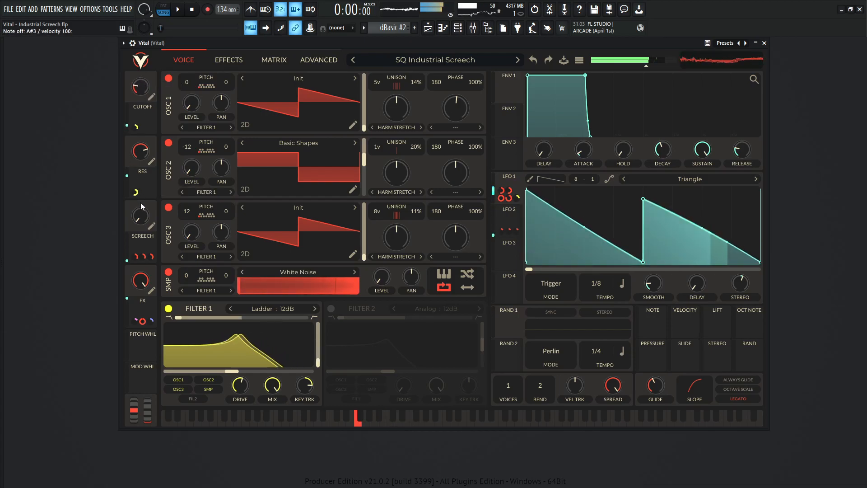
Step: Audition notes while sweeping the Screech macro and returning it to 0, and compare the FX macro at 0 and at maximum
drag(144, 218, 161, 249)
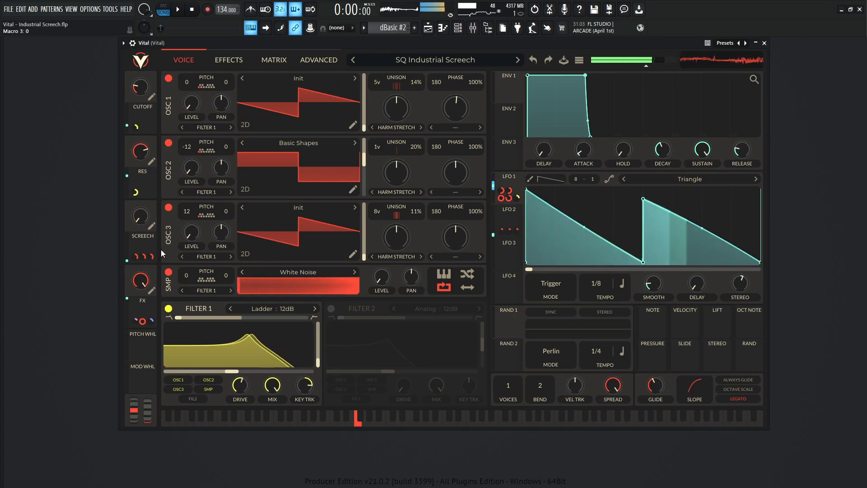
drag(140, 222, 150, 312)
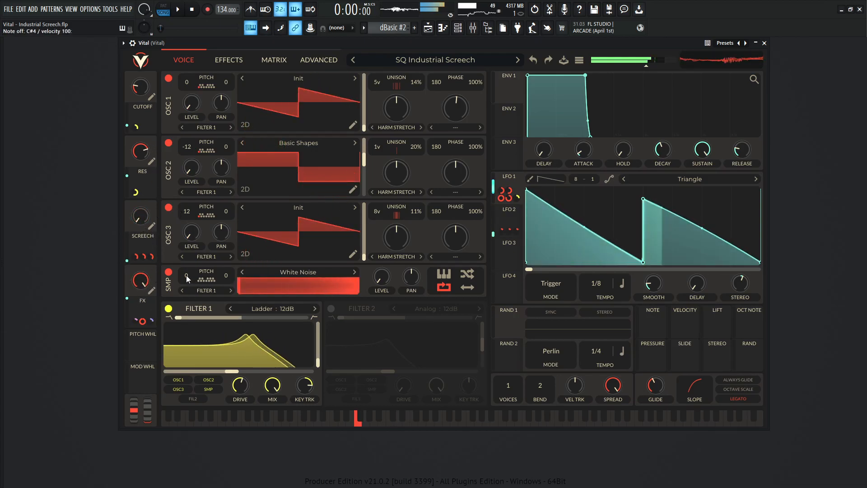
double_click(140, 283)
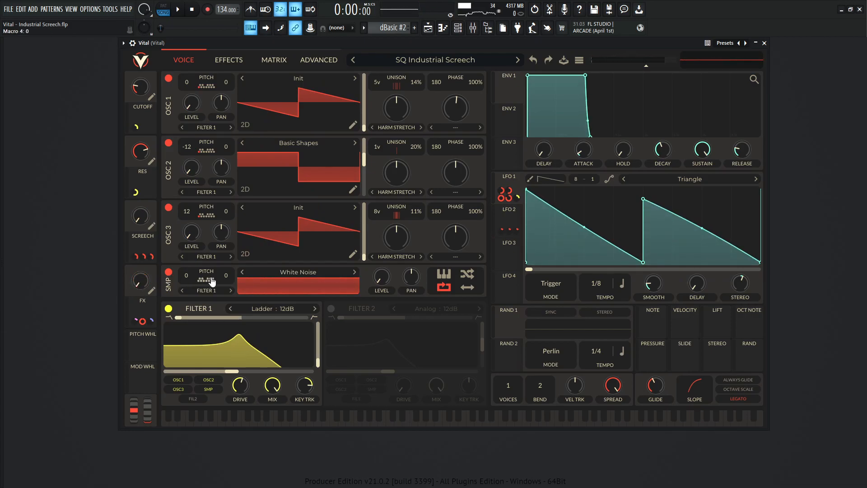
key(v)
key(v)
key(v)
drag(140, 280, 139, 227)
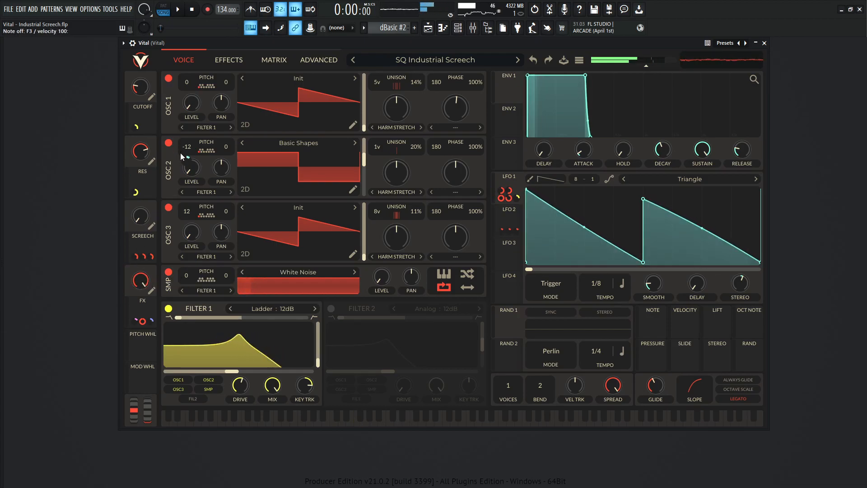
Step: Switch off the compressor, delay, distortion, equalizer and reverb effects
click(235, 61)
click(239, 78)
click(239, 143)
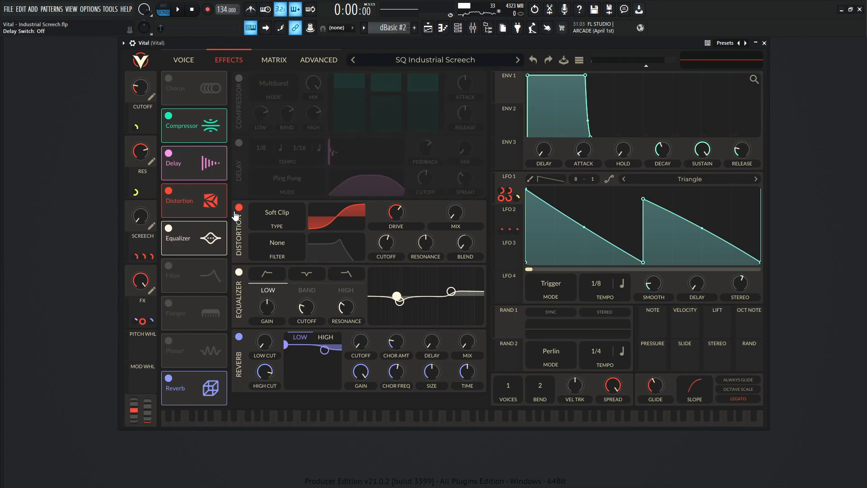
click(238, 208)
click(239, 272)
click(239, 336)
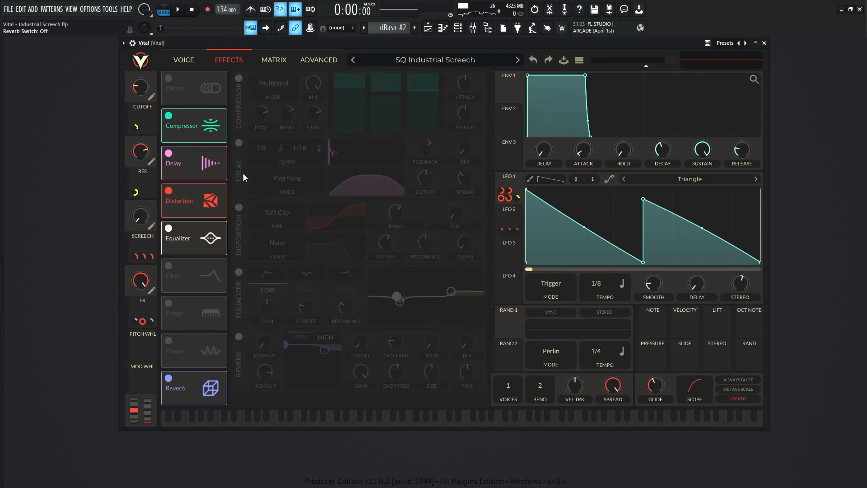
Step: Switch off the white noise sampler, oscillator 3 and oscillator 2 so that only oscillator 1 is active
click(186, 61)
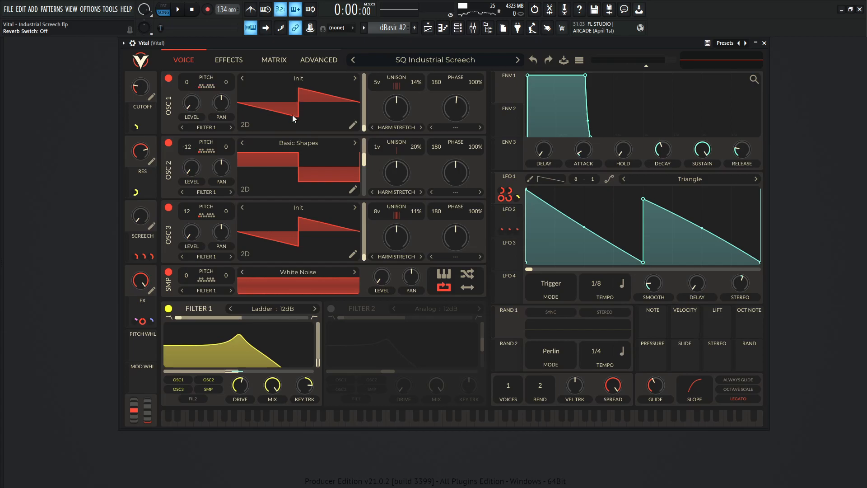
click(168, 272)
click(168, 207)
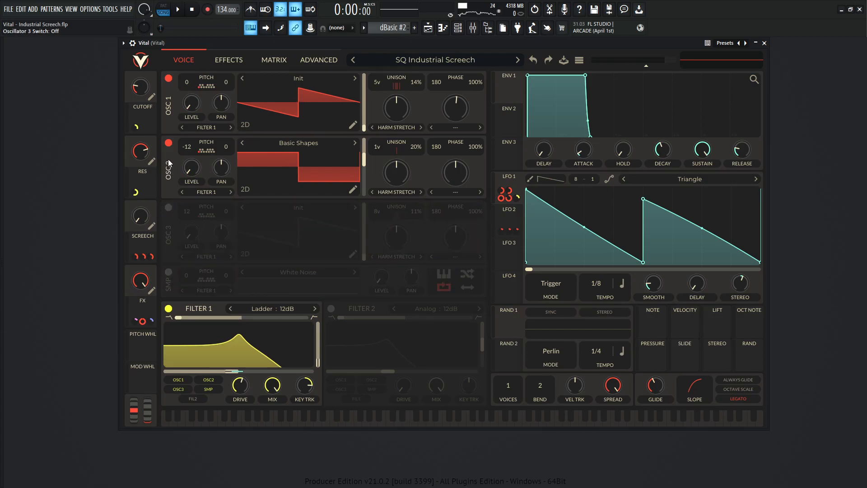
click(169, 143)
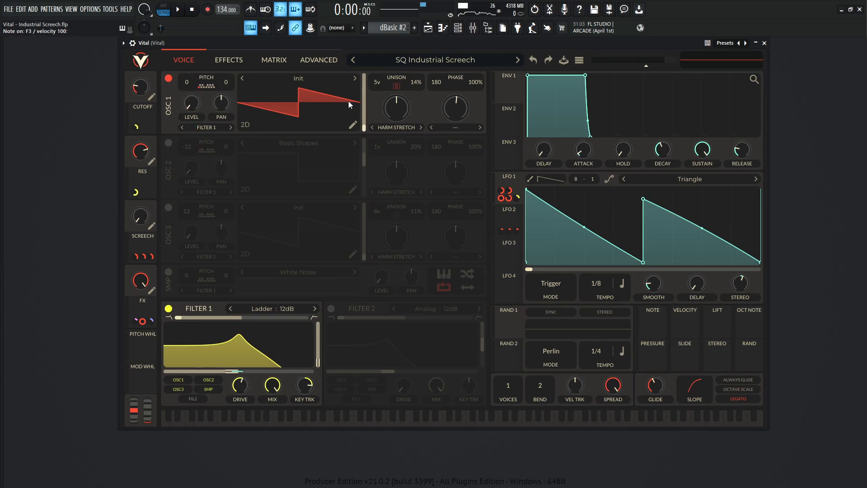
Step: Audition oscillator 1 alone and examine its LFO 1 level modulation and the LFO stereo setting
key(v)
mouse_move(144, 220)
mouse_down()
mouse_move(161, 193)
mouse_move(144, 224)
mouse_up()
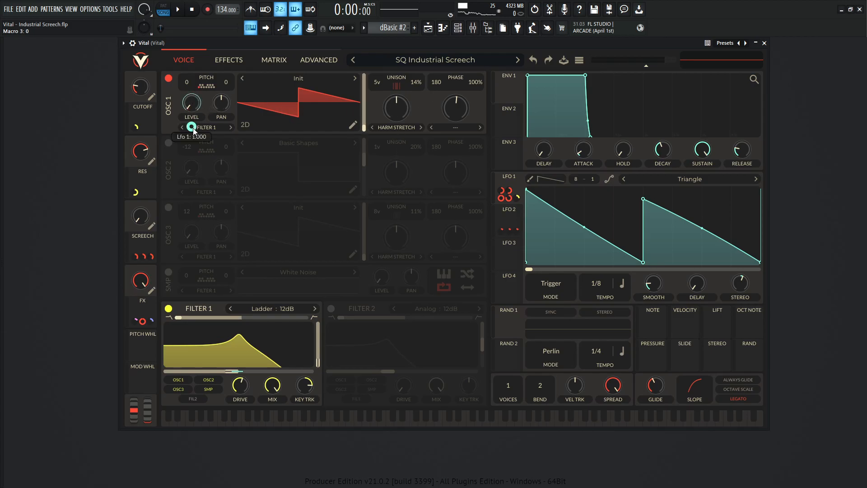
key(v)
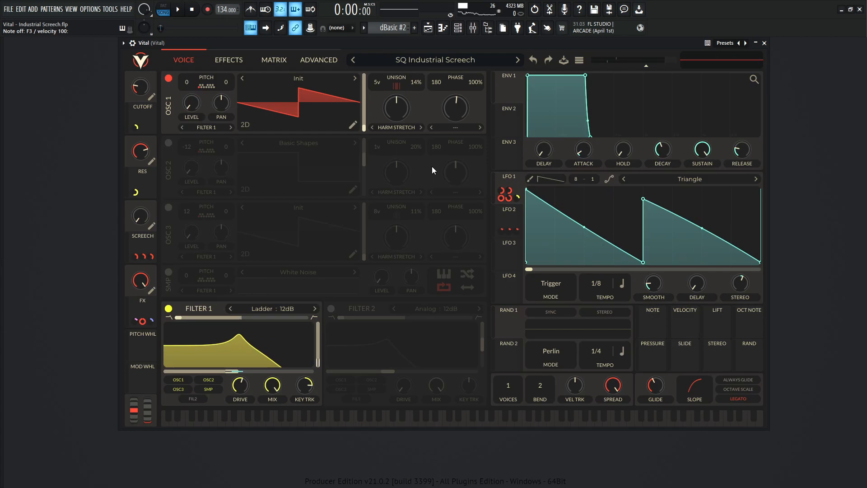
key(v)
key(v)
mouse_move(741, 286)
key(v)
Step: Examine oscillator 1's transpose snap setting, audition a note and show the LFO 2 shape that modulates its pitch
click(207, 88)
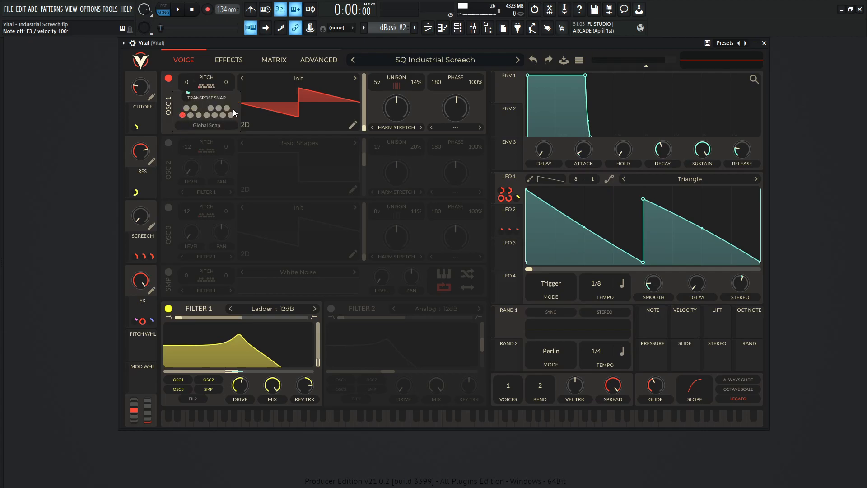
click(168, 95)
key(v)
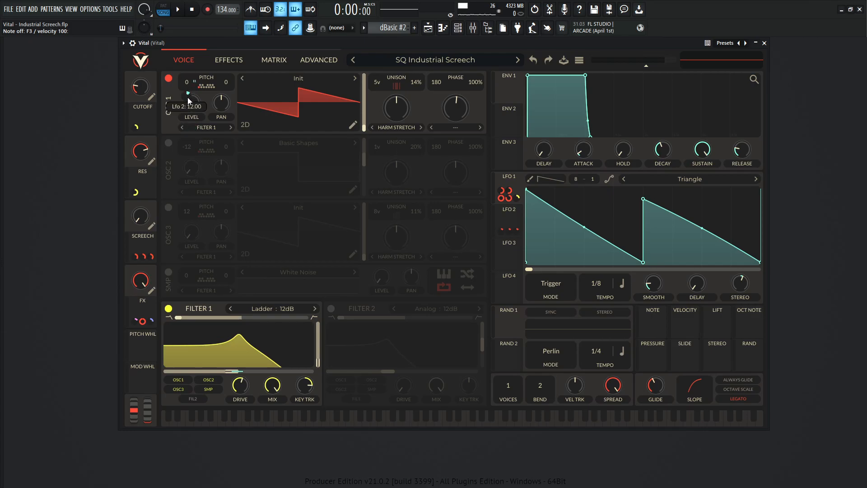
click(507, 212)
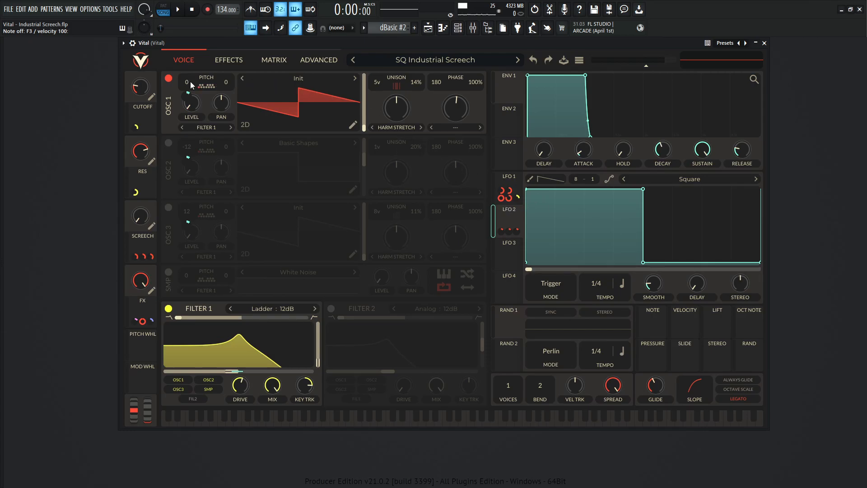
Step: Check the value of LFO 2's modulation amount on oscillator 1's transpose and audition a note
mouse_move(188, 108)
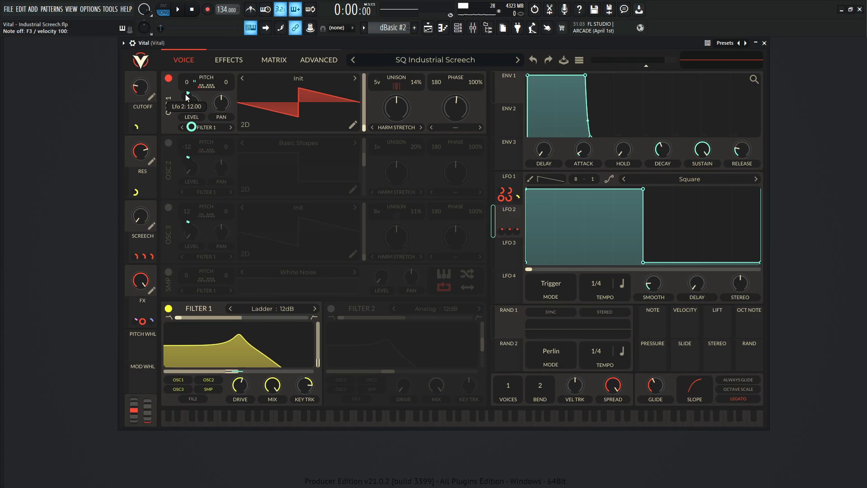
right_click(187, 99)
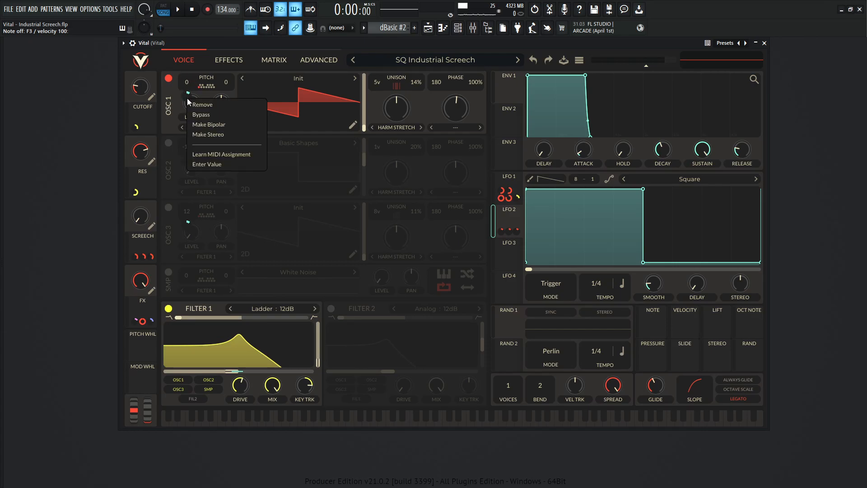
click(216, 165)
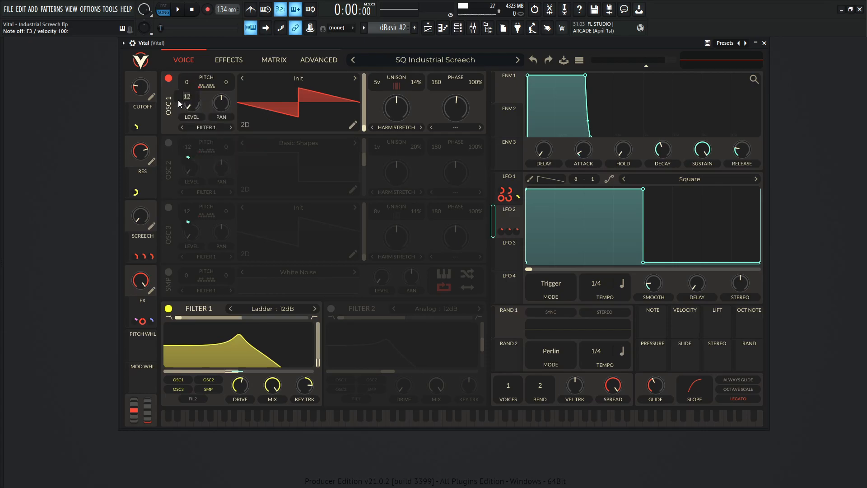
key(Return)
key(v)
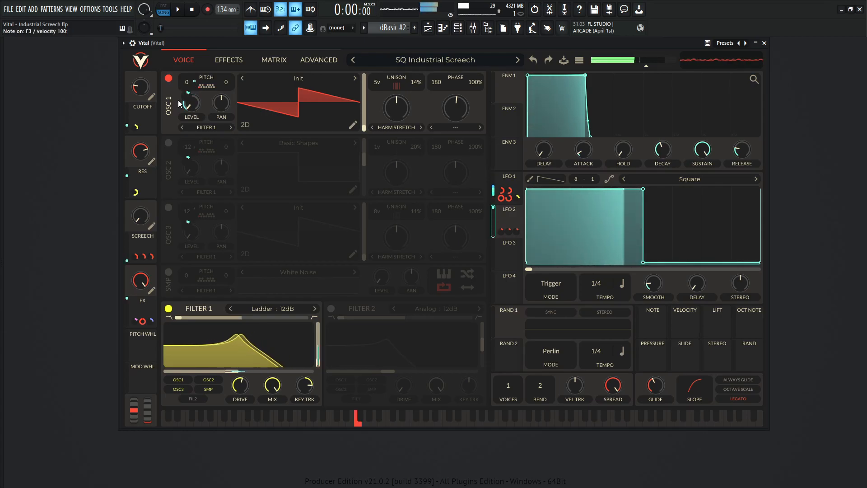
Step: Set LFO 2's modulation amount on oscillator 1's transpose to 24 and audition a note
right_click(185, 97)
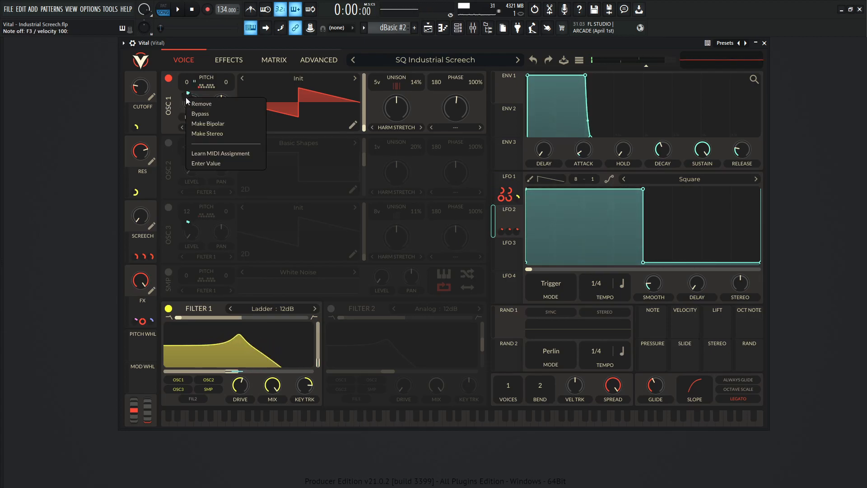
click(206, 163)
text(25)
key(Return)
key(v)
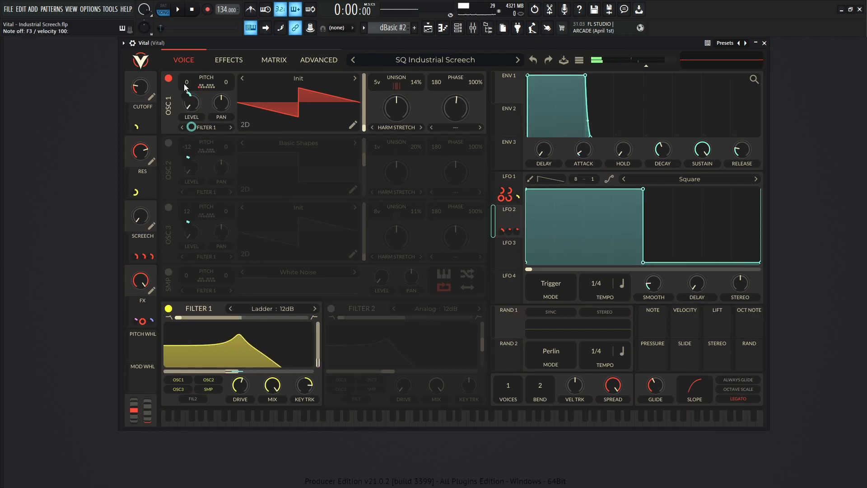
Step: Return LFO 2's modulation amount on oscillator 1's transpose to 12 and audition the sound
right_click(192, 113)
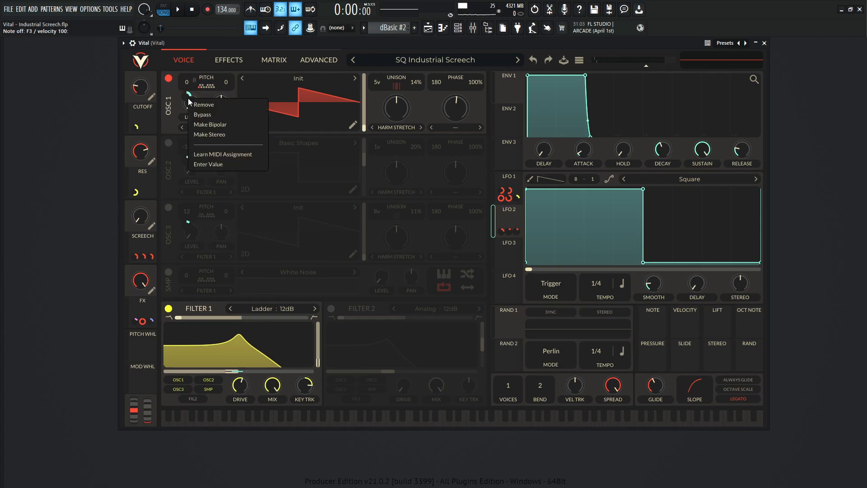
click(225, 161)
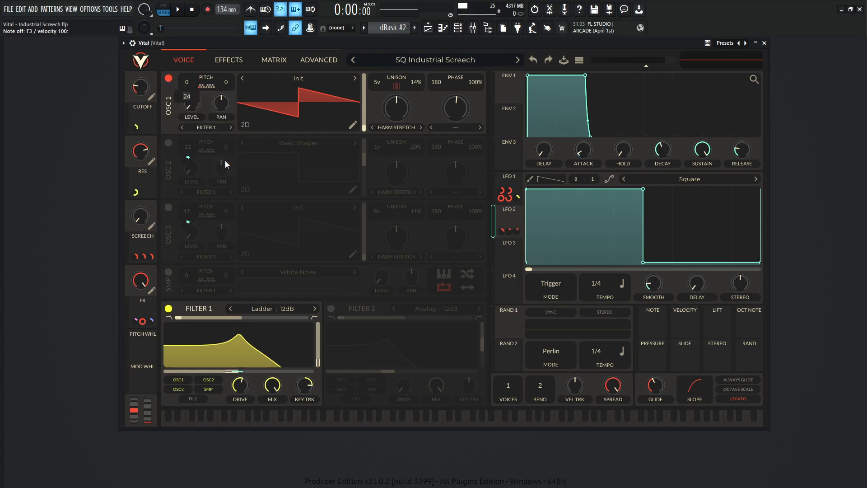
key(Return)
key(v)
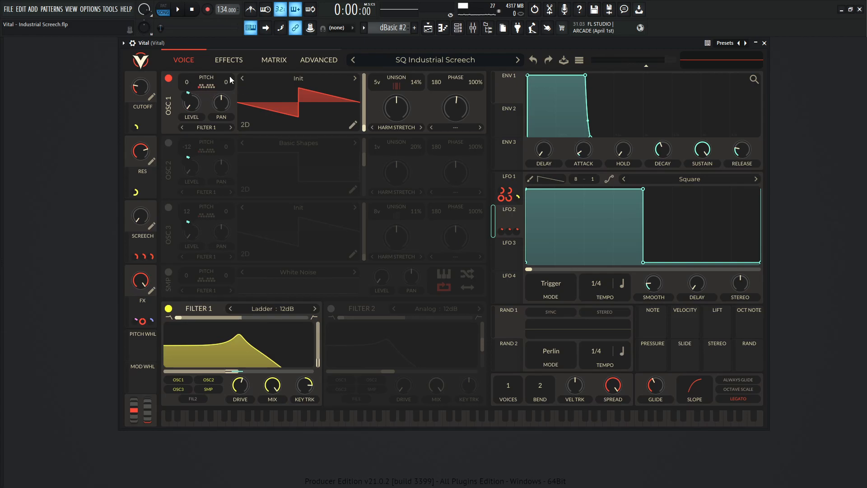
key(v)
Step: Switch on oscillator 2, audition it together with oscillator 1, and switch off oscillator 1 to hear oscillator 2 alone
click(169, 144)
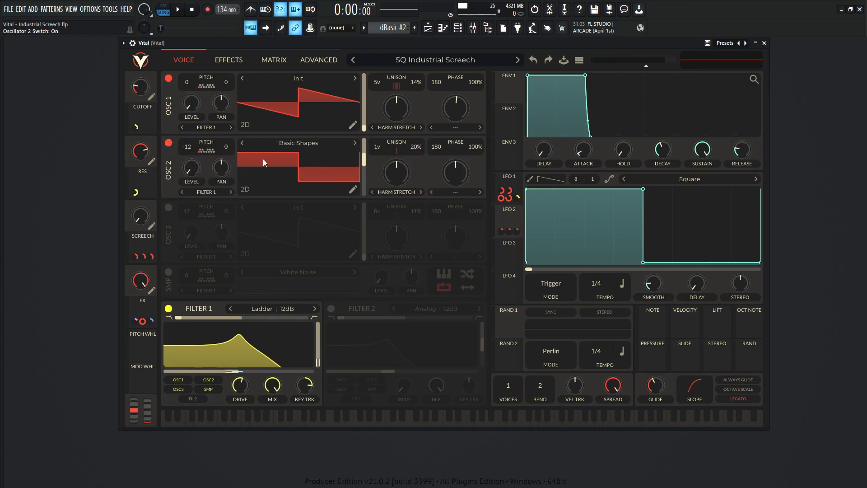
mouse_move(364, 161)
key(v)
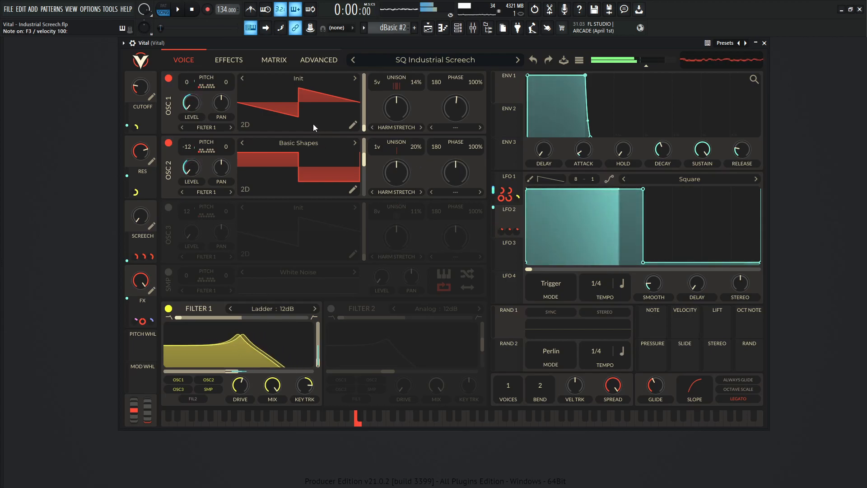
click(168, 79)
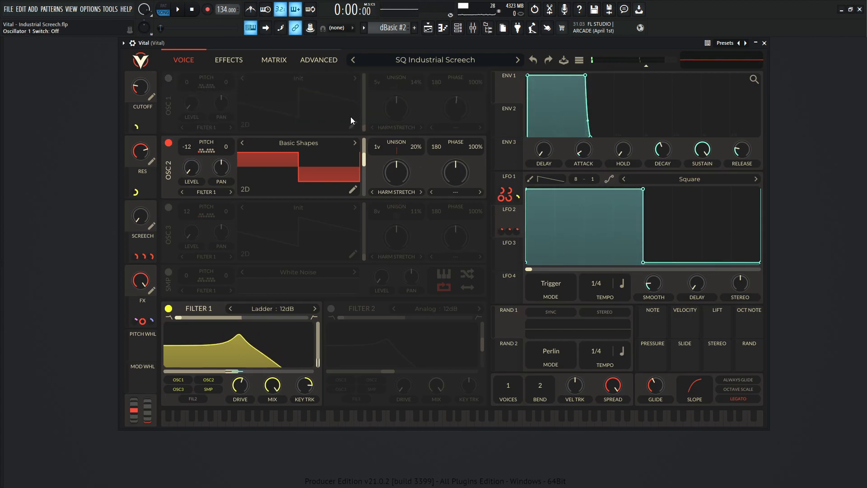
key(v)
key(v)
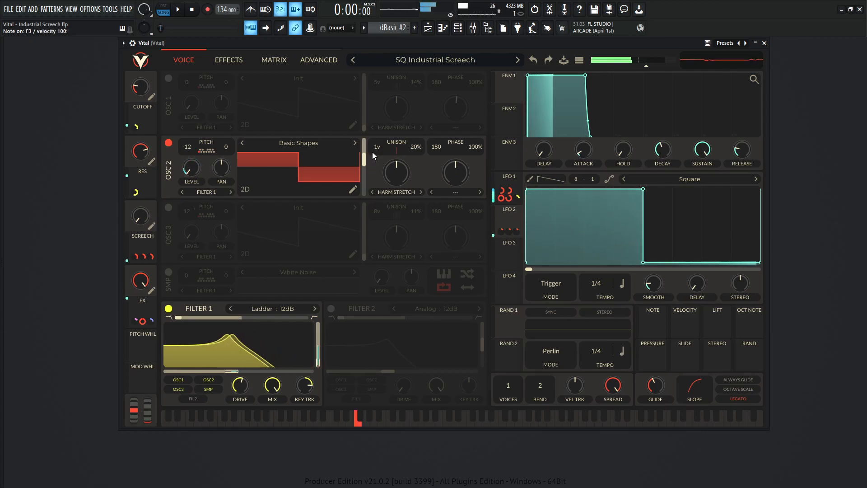
Step: Show LFO 1, compare its level modulation on oscillators 1 and 2, audition a note and open oscillator 2's transpose snap setting
mouse_move(195, 193)
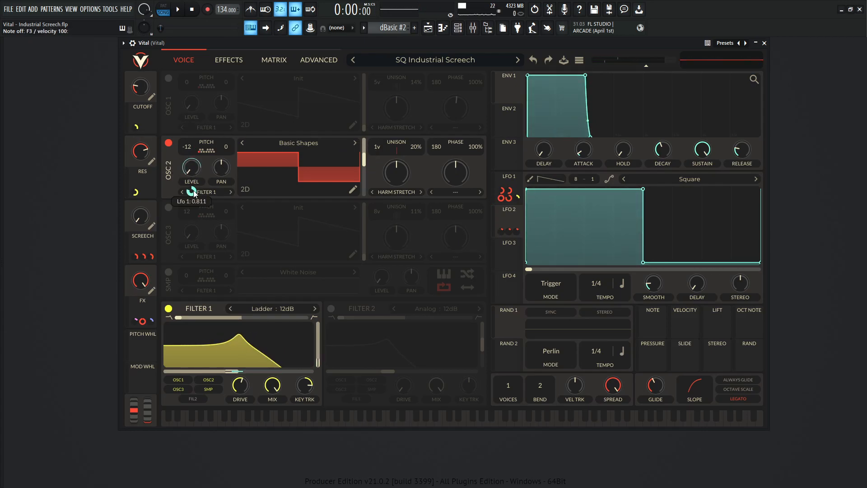
click(511, 177)
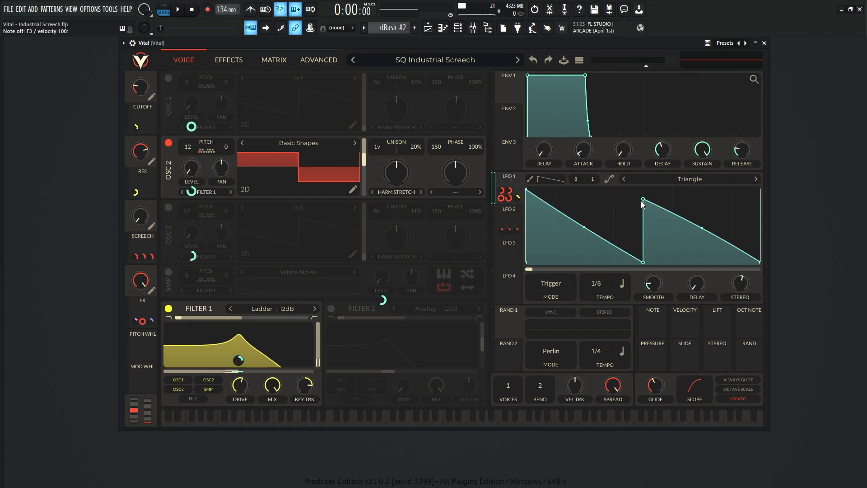
mouse_move(195, 193)
mouse_move(194, 128)
key(v)
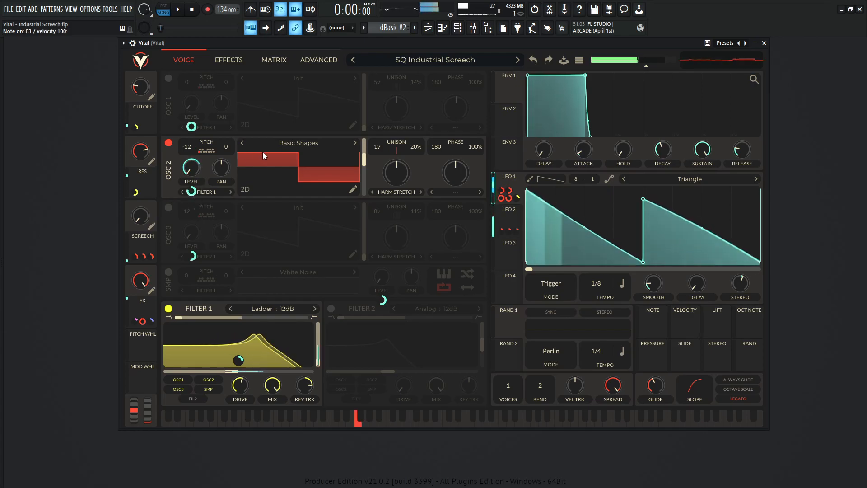
click(209, 152)
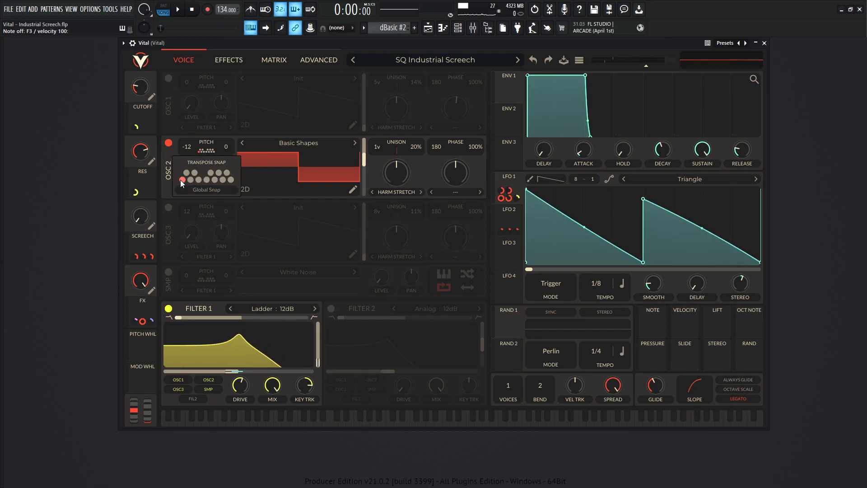
Step: Toggle oscillator 2 off and back on, check its transpose modulation and show LFO 2's square shape
click(168, 143)
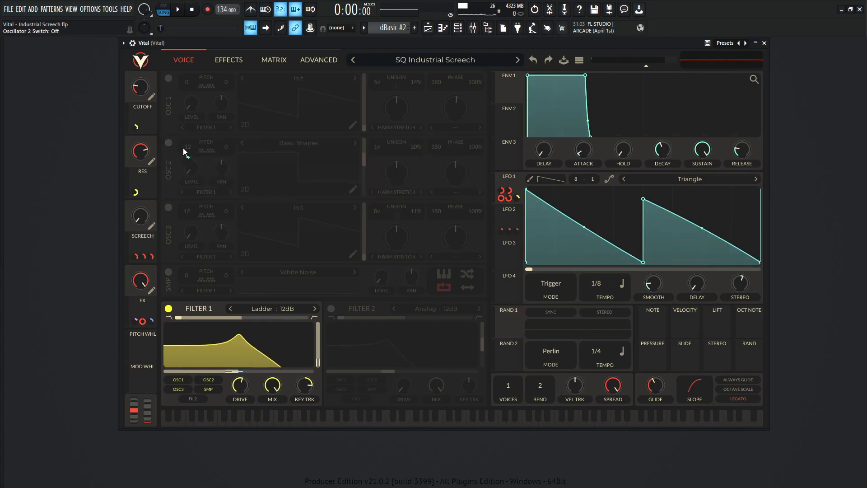
click(169, 143)
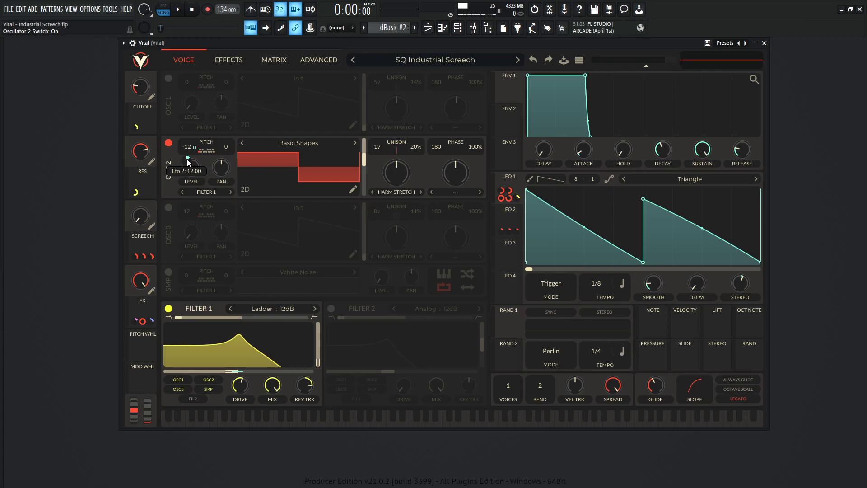
click(502, 213)
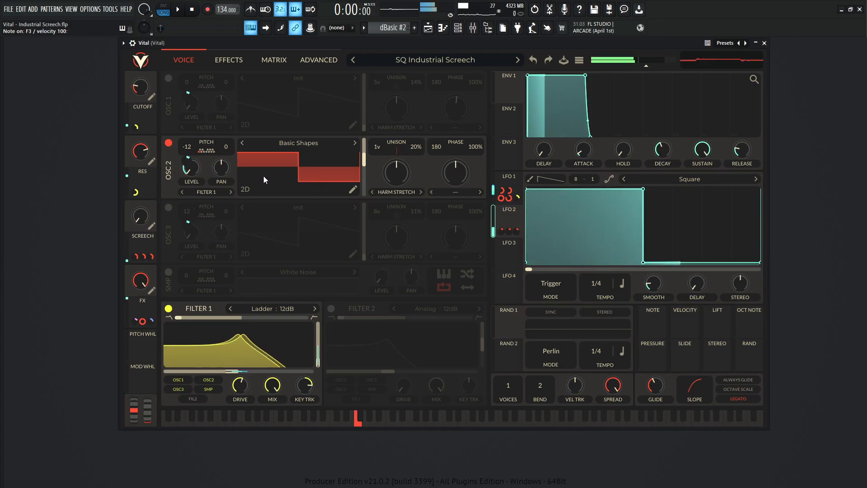
Step: Switch from oscillator 2 to oscillator 3, audition it alone and check LFO 1's modulation on its level
click(169, 143)
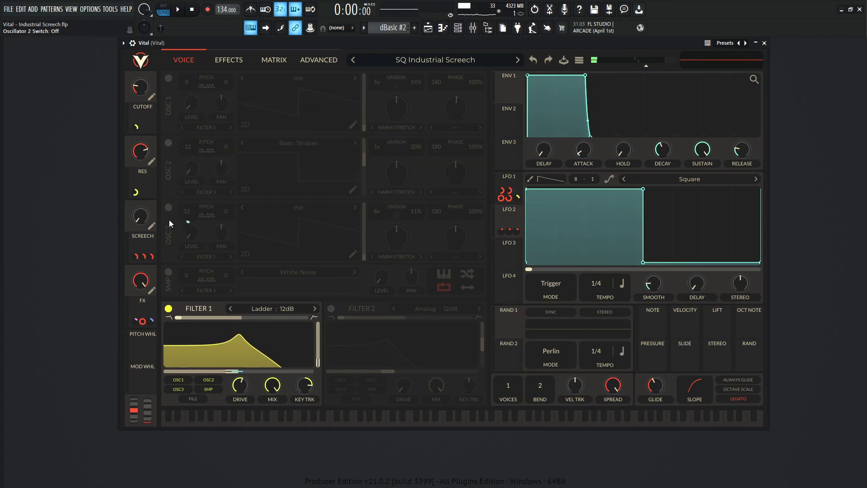
click(168, 208)
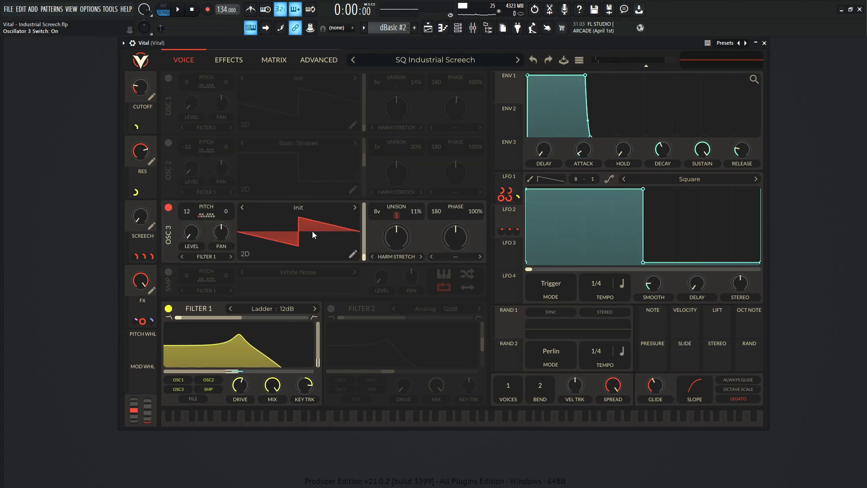
key(v)
key(v)
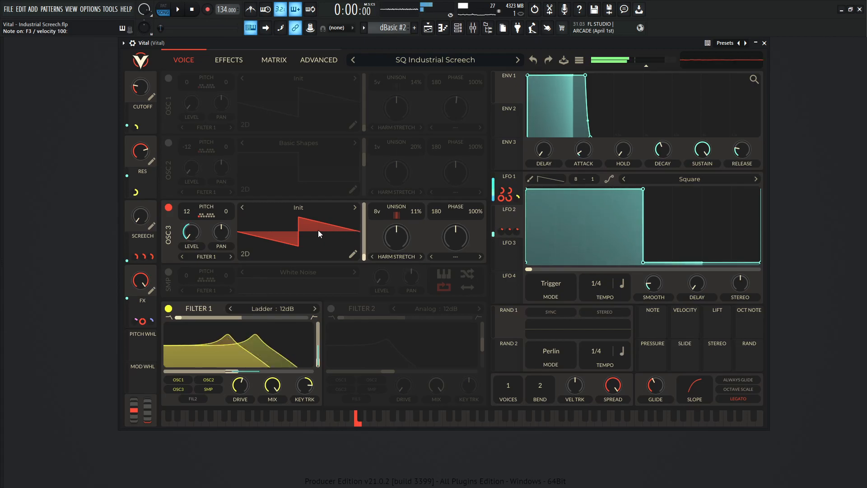
mouse_move(193, 256)
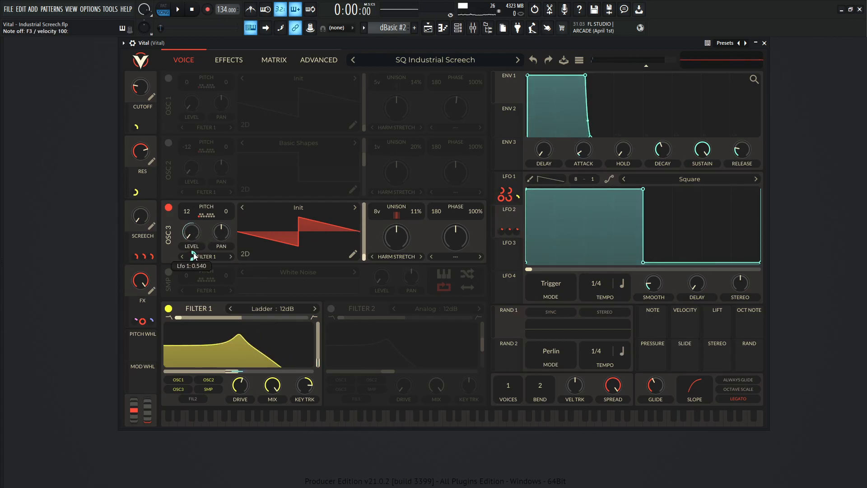
key(v)
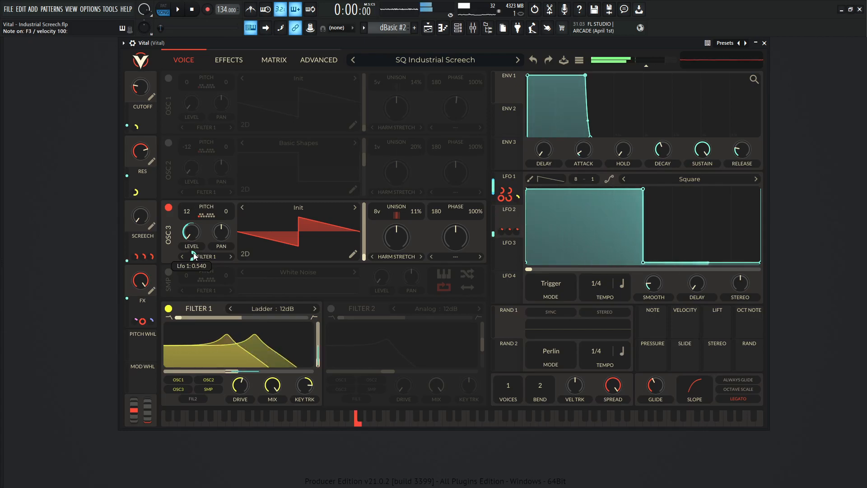
Step: Switch oscillators 1 and 2 back on and audition all three oscillators together
click(169, 143)
click(169, 78)
key(v)
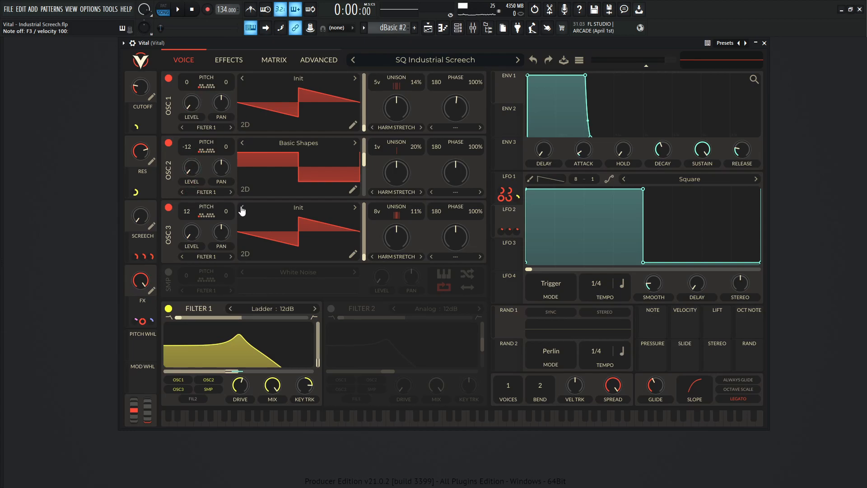
key(v)
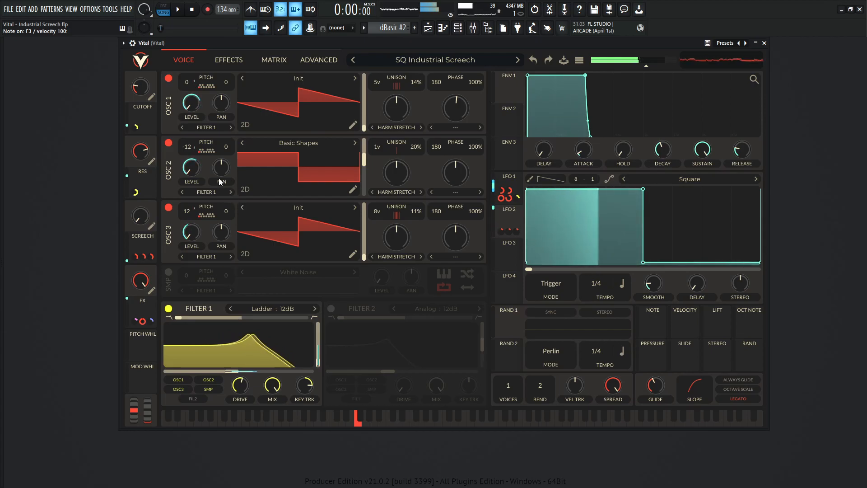
Step: Switch off all three oscillators, switch on the White Noise sampler and audition it alone
click(169, 207)
click(168, 142)
click(168, 78)
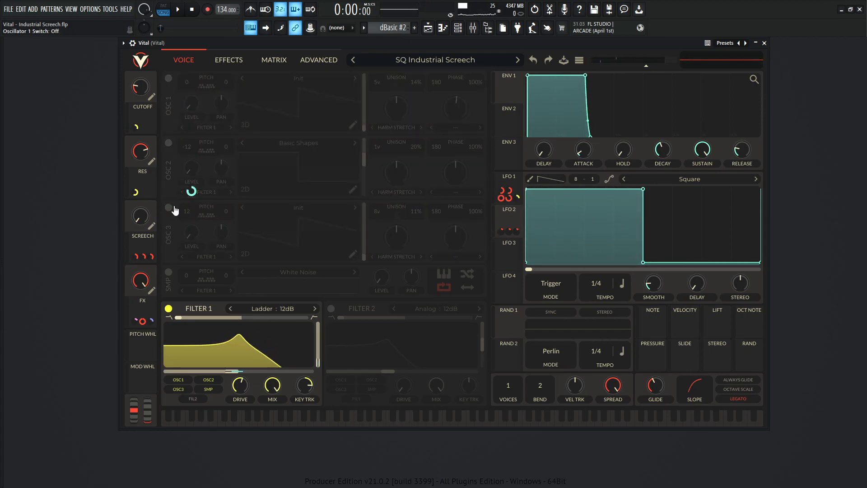
click(169, 271)
key(v)
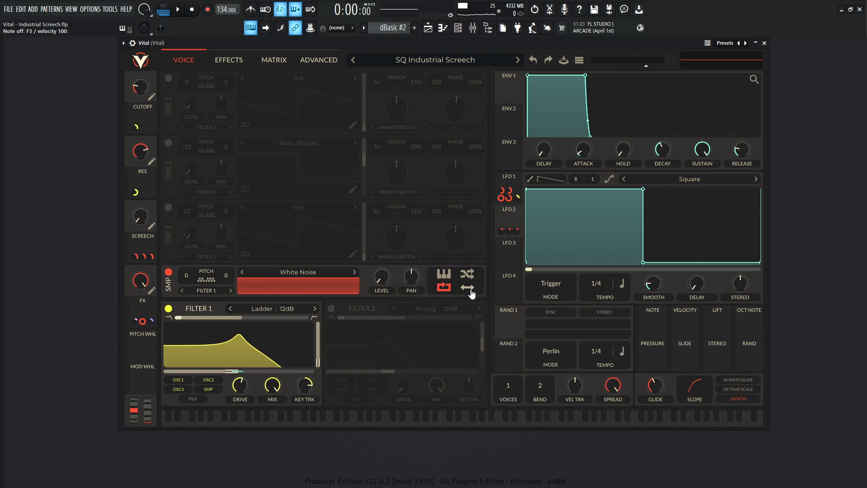
key(v)
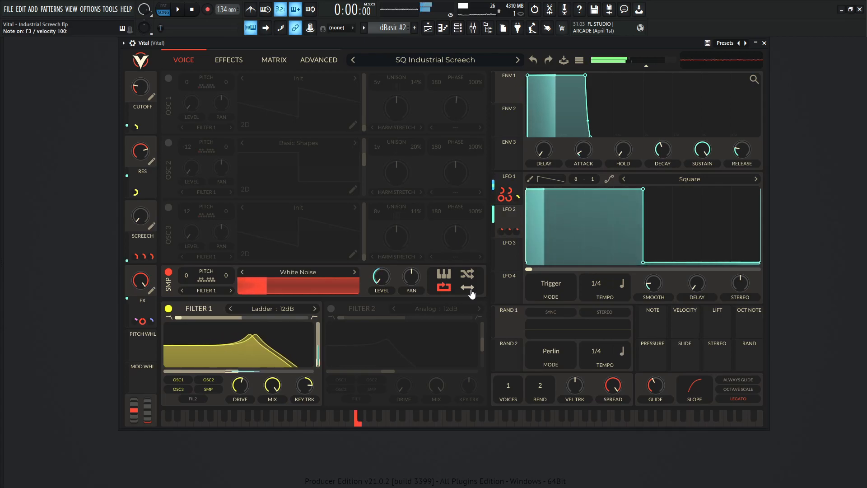
Step: Check LFO 1's modulation on the sampler's level while auditioning the noise
mouse_move(383, 300)
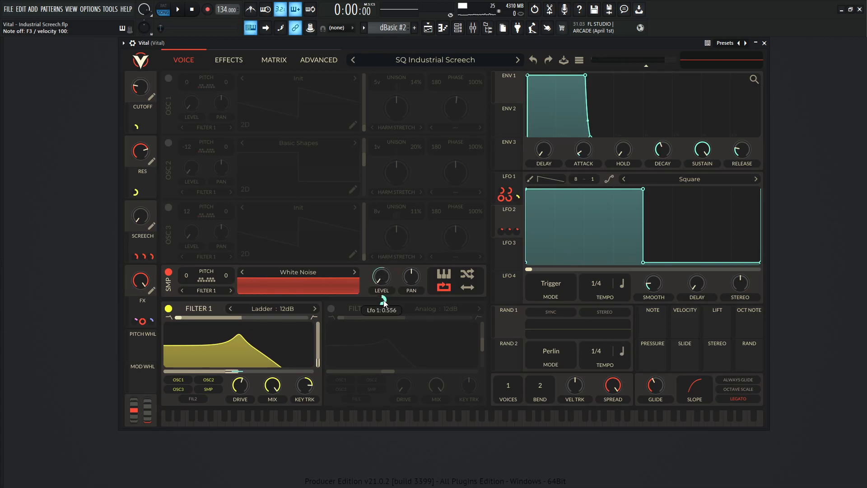
key(v)
key(v)
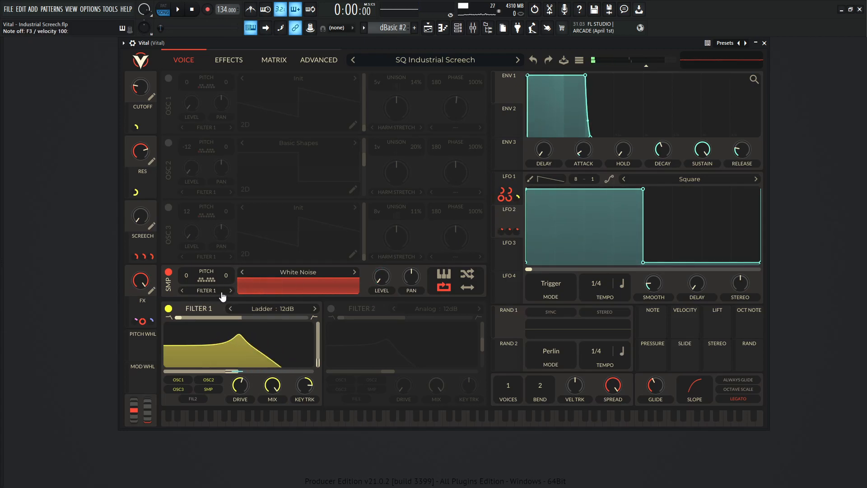
key(v)
Step: Switch oscillators 3, 2 and 1 back on and audition them together with the noise sampler
click(169, 207)
click(169, 143)
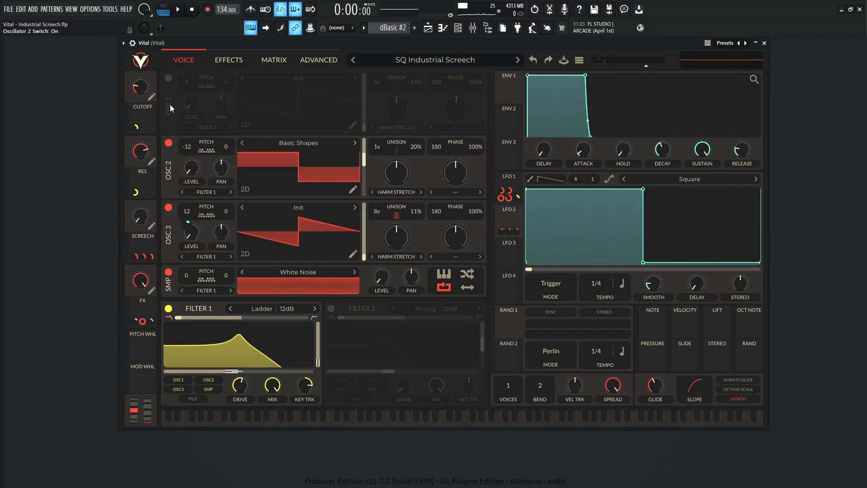
click(169, 78)
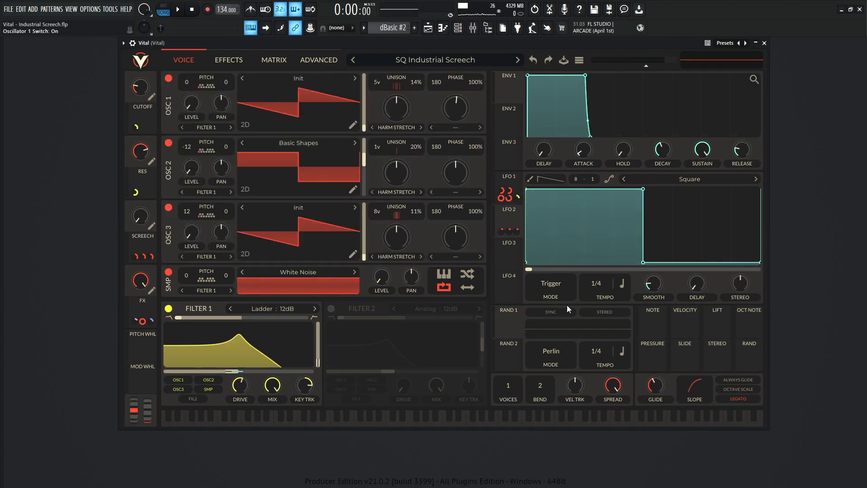
key(v)
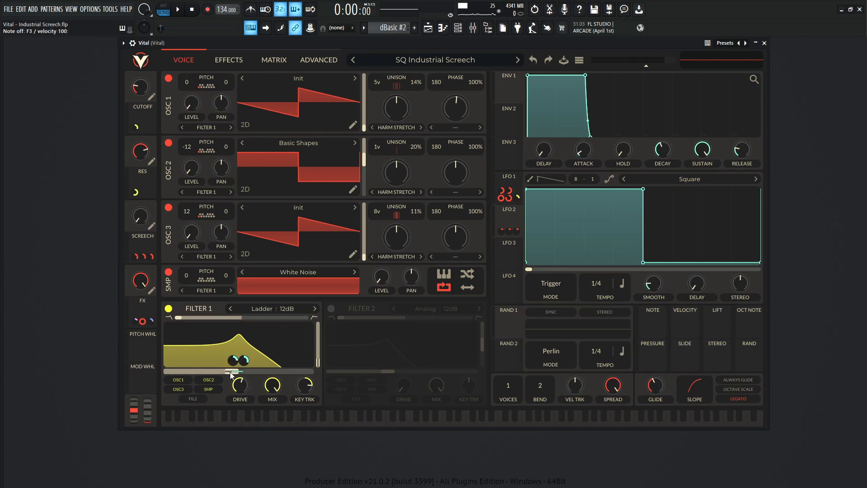
Step: Inspect LFO 1's modulation on filter 1's cutoff, show LFO 1's shape and audition a note
mouse_move(233, 371)
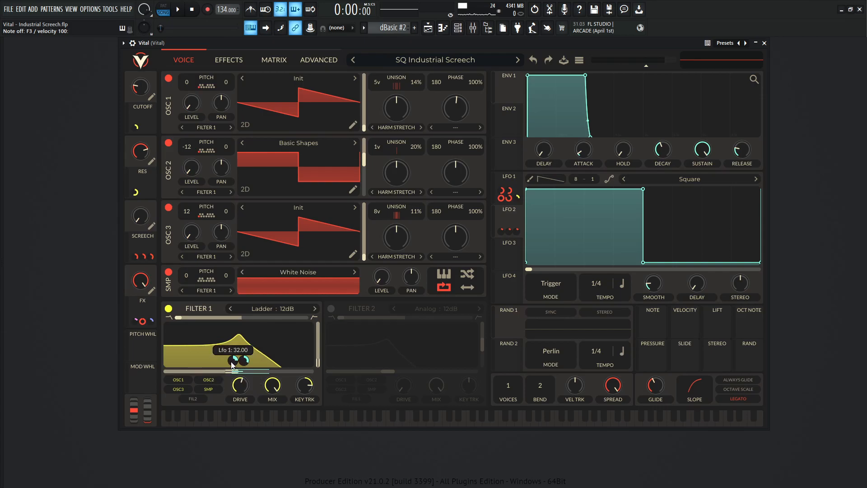
click(505, 177)
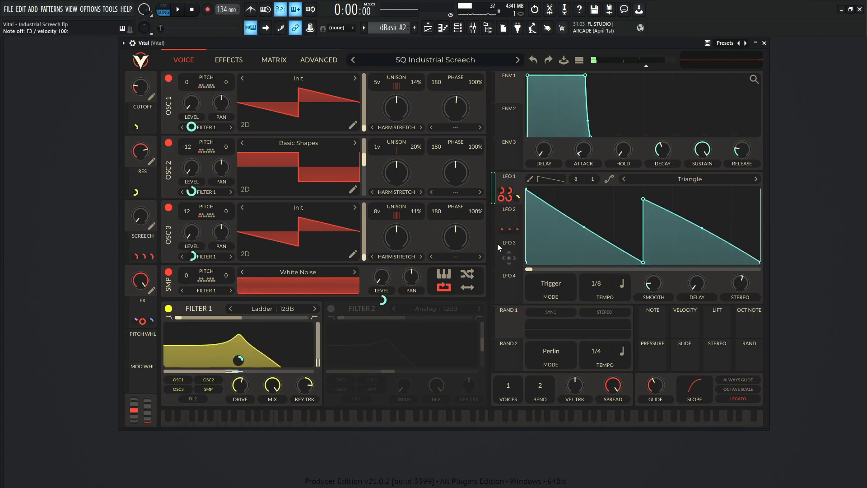
key(v)
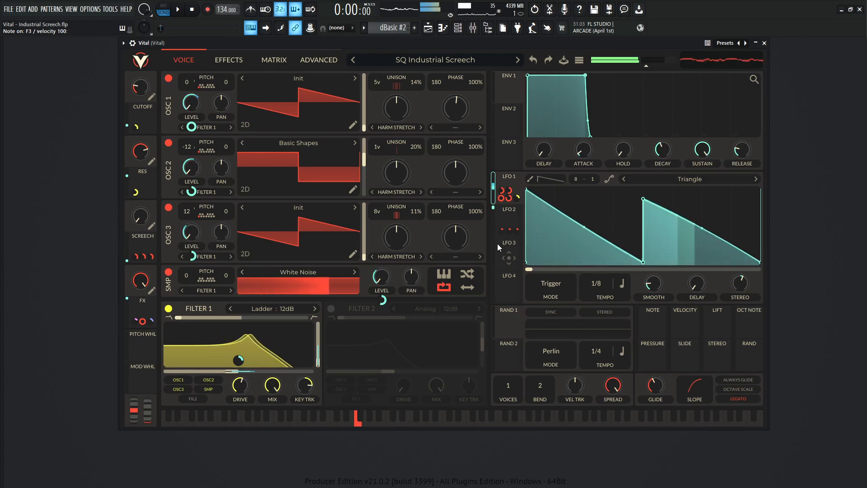
Step: Check the Cutoff macro's modulation on filter 1's cutoff by turning the macro to 0 and up to 1
mouse_move(237, 363)
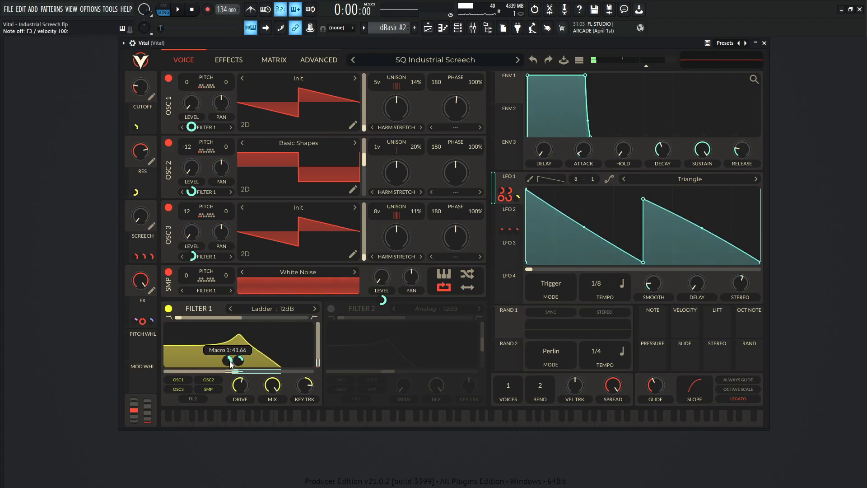
drag(144, 85, 141, 177)
mouse_move(230, 373)
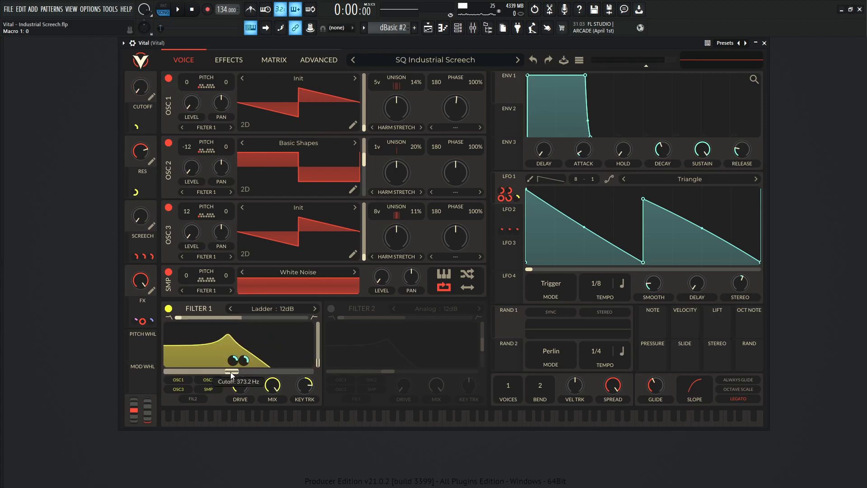
drag(145, 91, 145, 14)
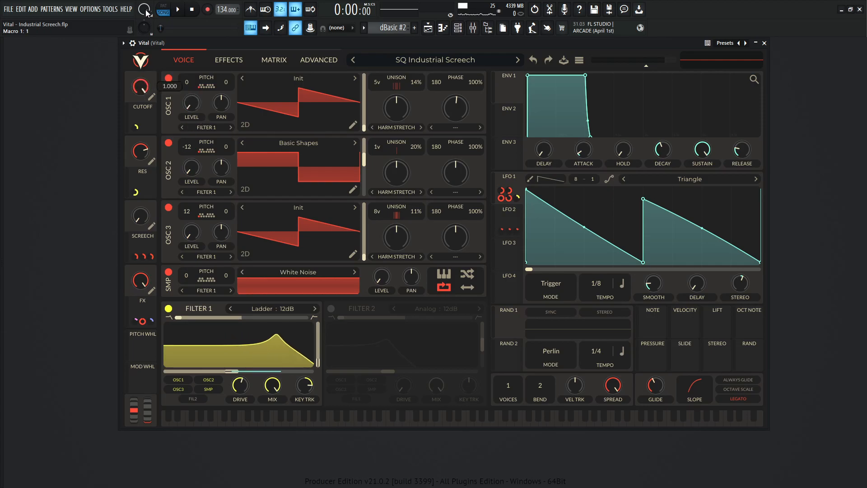
mouse_move(280, 373)
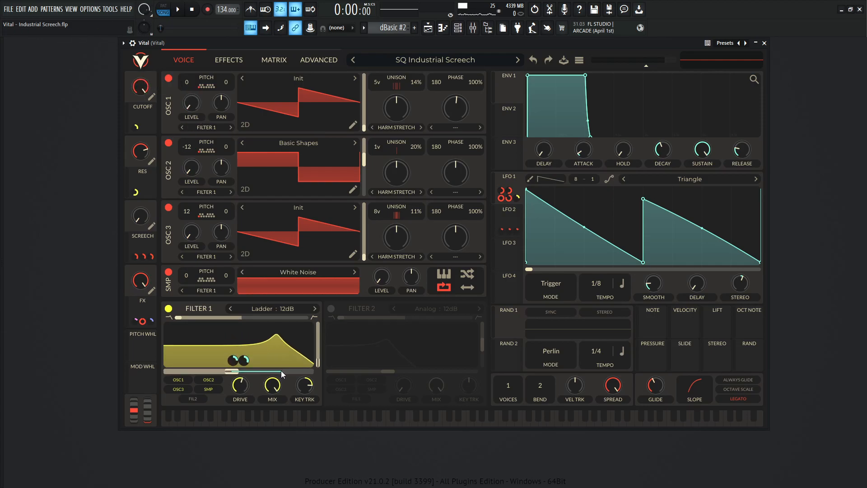
Step: Audition the patch with the Cutoff macro at maximum, check filter 1's drive and turn the macro back down to a low setting
key(v)
drag(138, 83, 138, 51)
key(v)
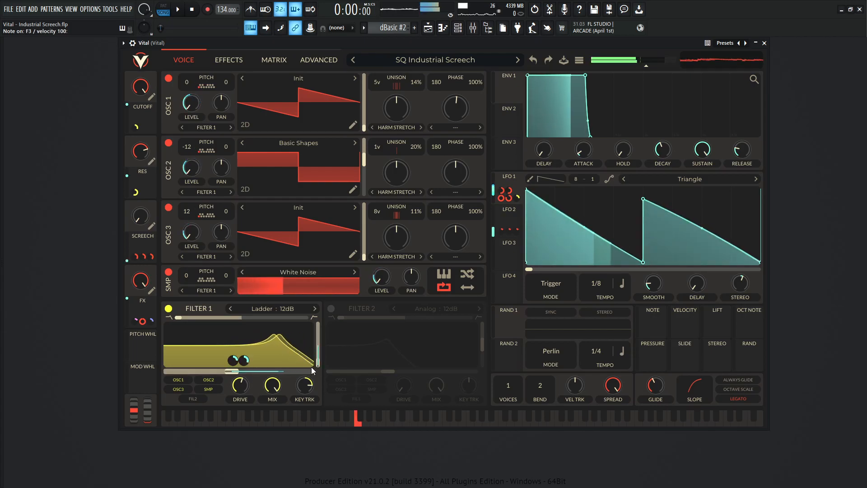
mouse_move(242, 389)
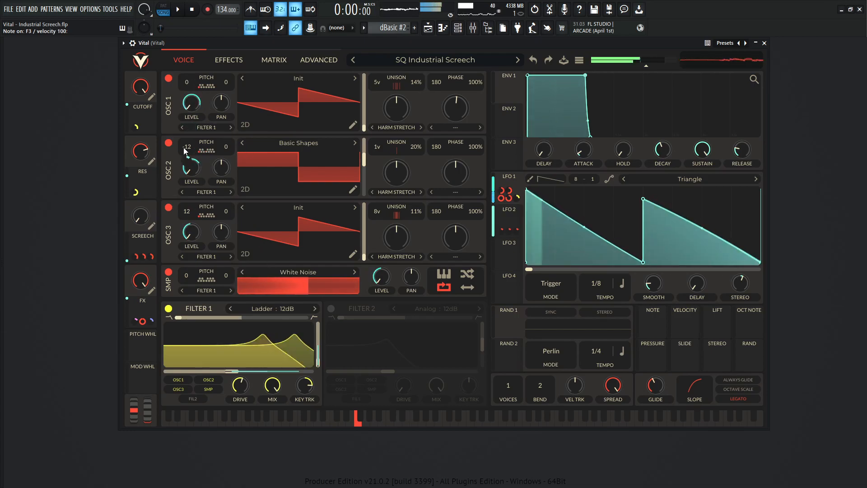
drag(142, 84, 155, 148)
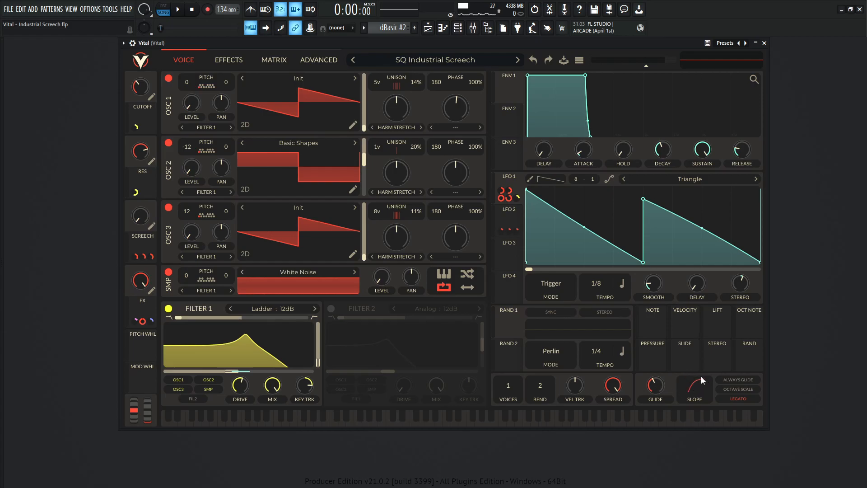
Step: Check the glide setting, show the effects, switch on the multiband compressor and examine its middle band
mouse_move(657, 388)
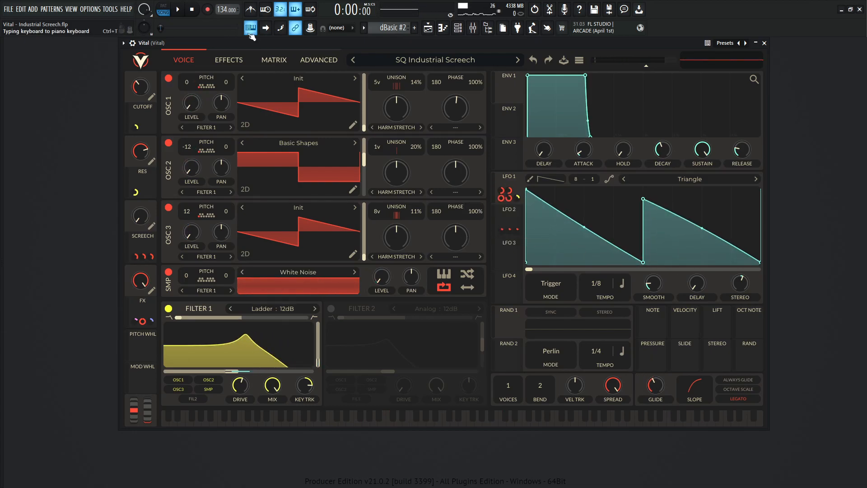
click(228, 61)
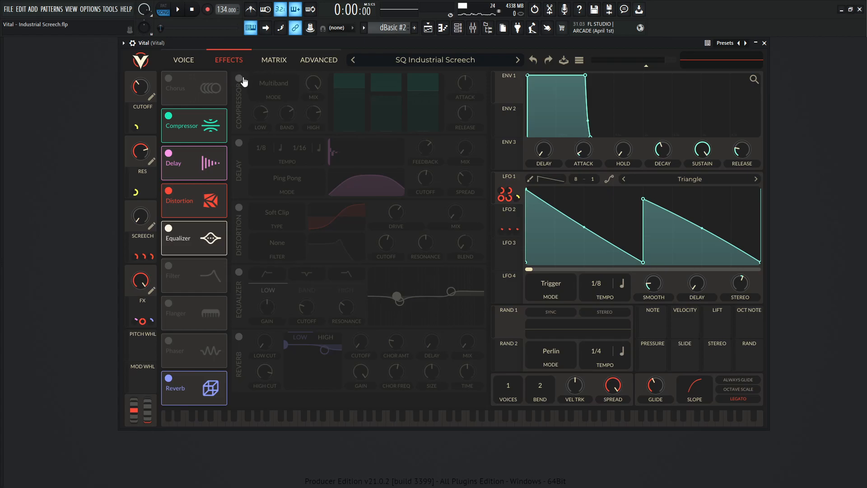
click(239, 79)
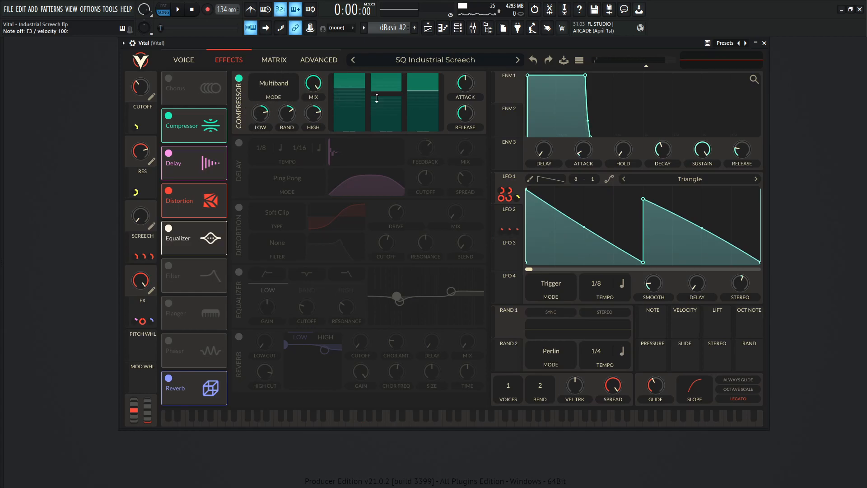
drag(391, 91, 391, 95)
Step: Switch on the Ping Pong delay and audition it together with the compressor using repeated notes
click(239, 143)
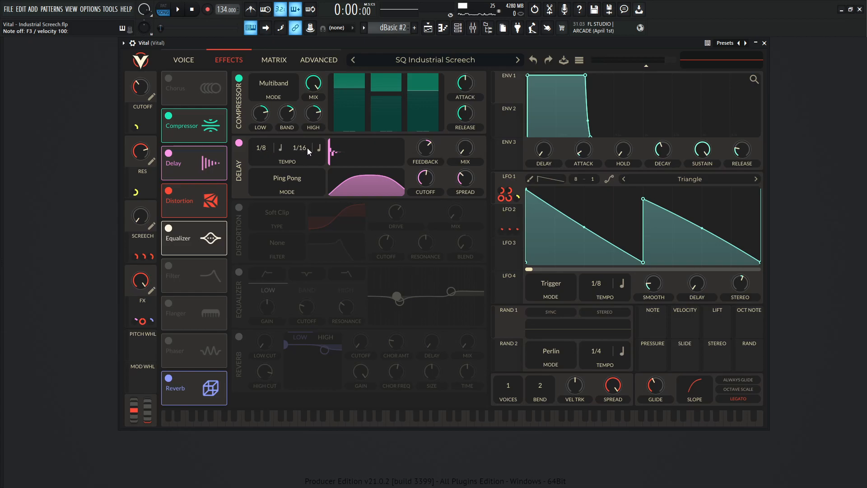
key(v)
key(v)
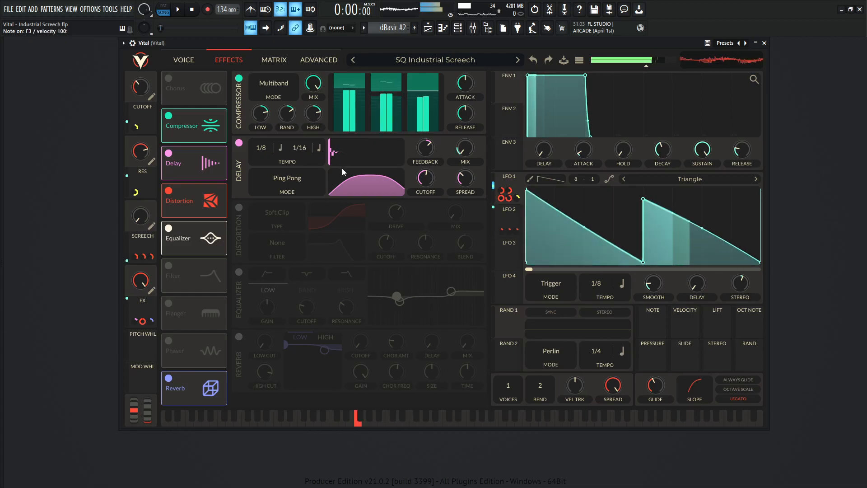
key(r)
key(v)
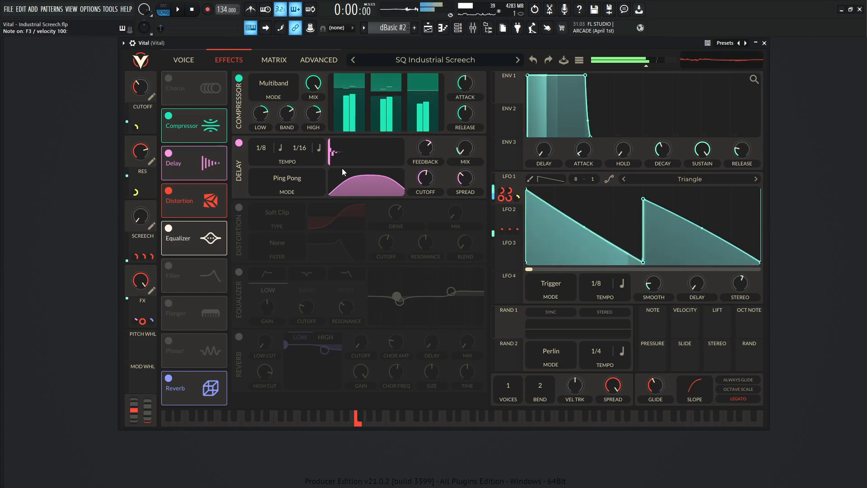
key(v)
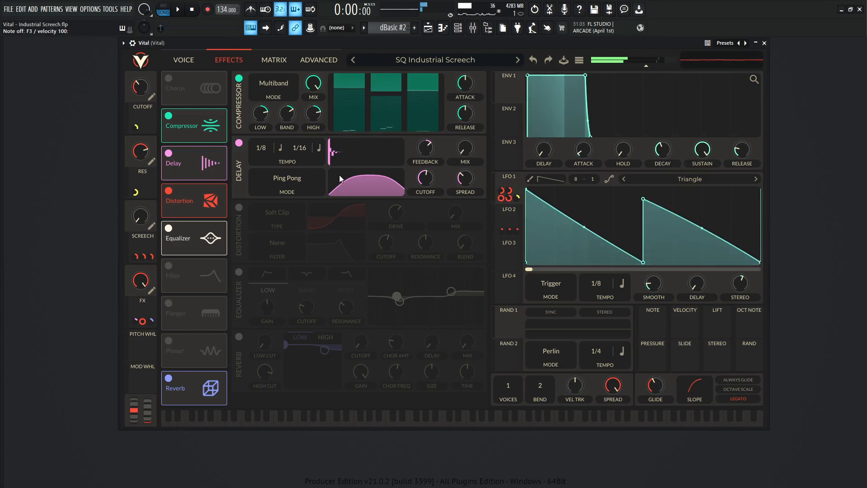
Step: Check the delay's feedback and mix, and audition the patch while moving the FX macro near its maximum
mouse_move(427, 152)
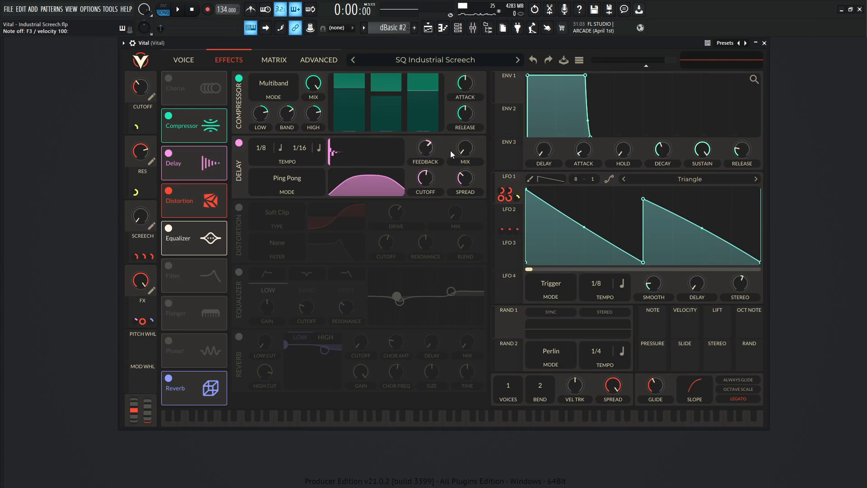
key(v)
mouse_move(144, 286)
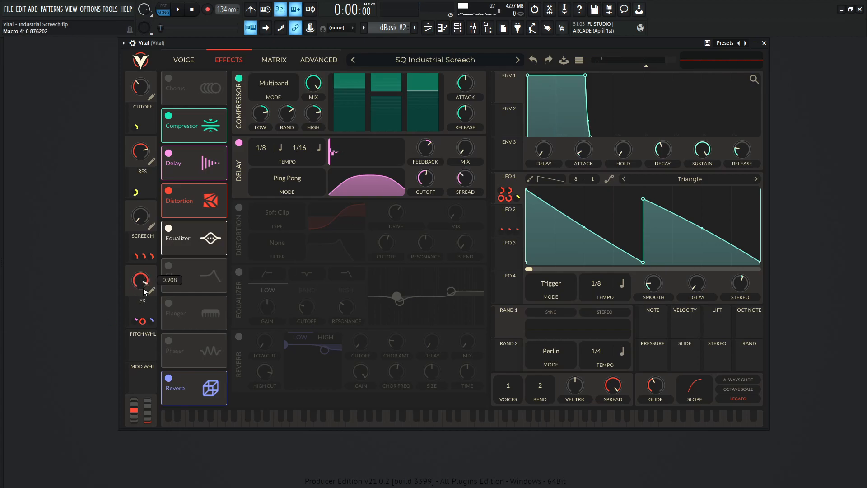
key(v)
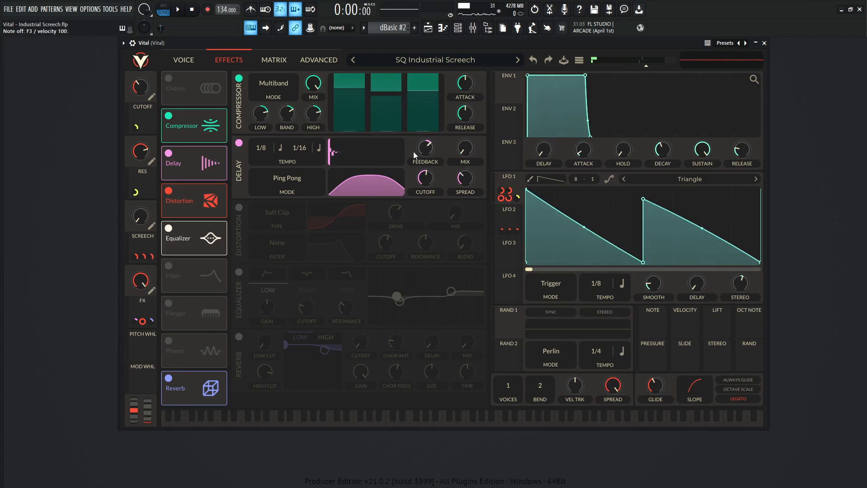
Step: Check the FX macro's modulation on the delay mix and the delay's cutoff and spread, auditioning with repeated notes
mouse_move(467, 173)
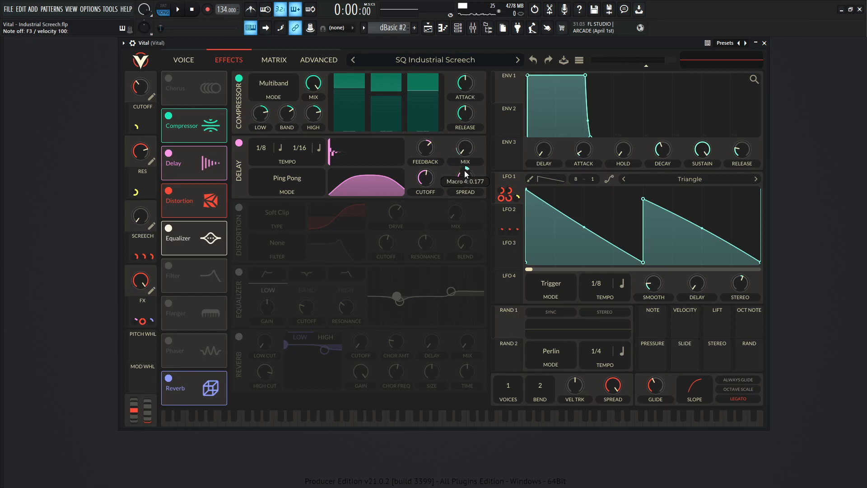
key(v)
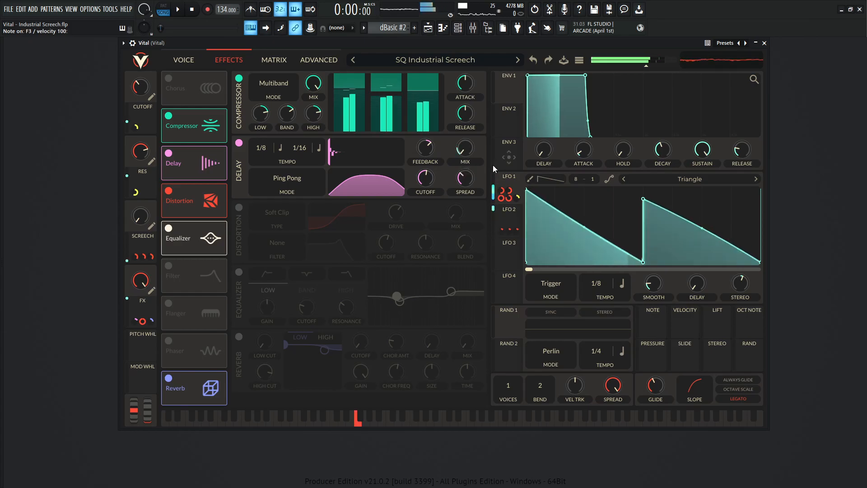
mouse_move(426, 182)
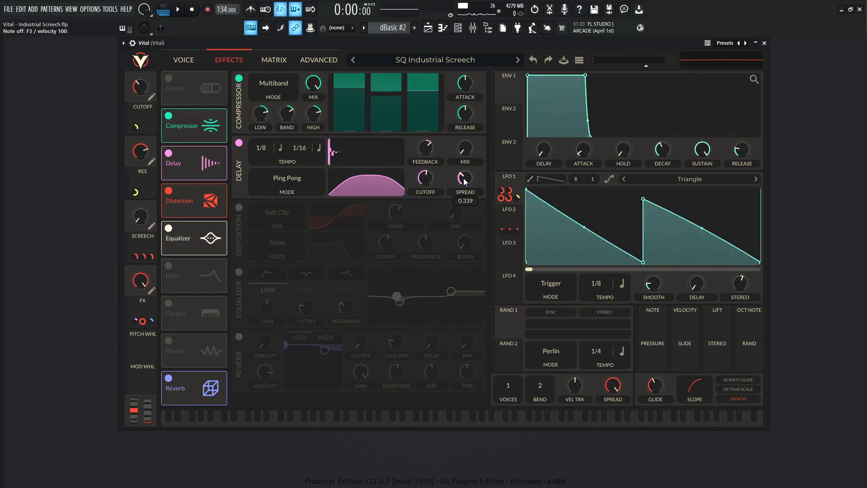
key(v)
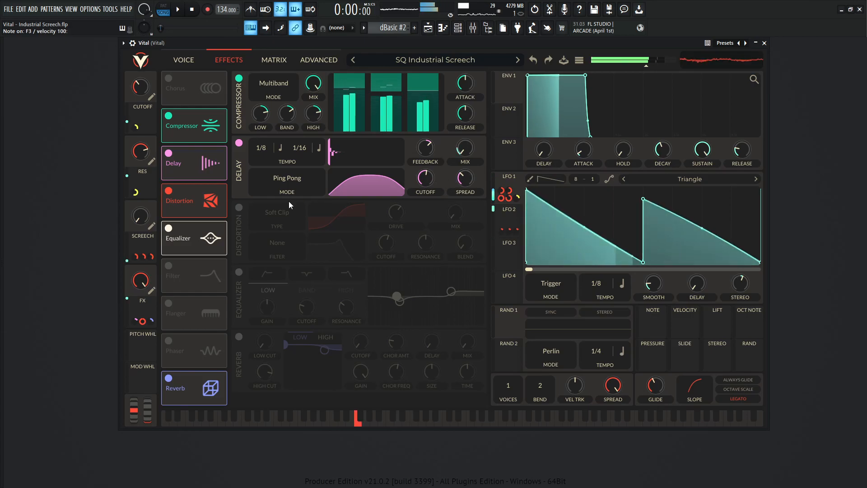
key(i)
key(v)
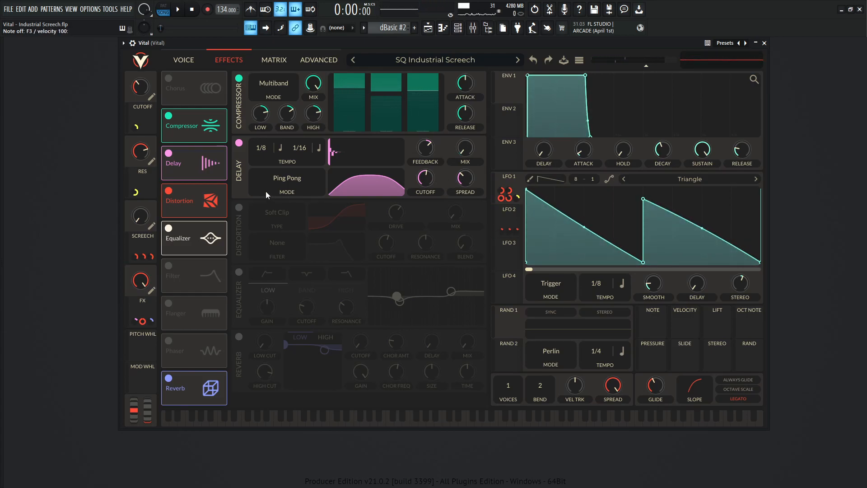
Step: Switch on the Soft Clip distortion and audition it with a few different notes
click(239, 209)
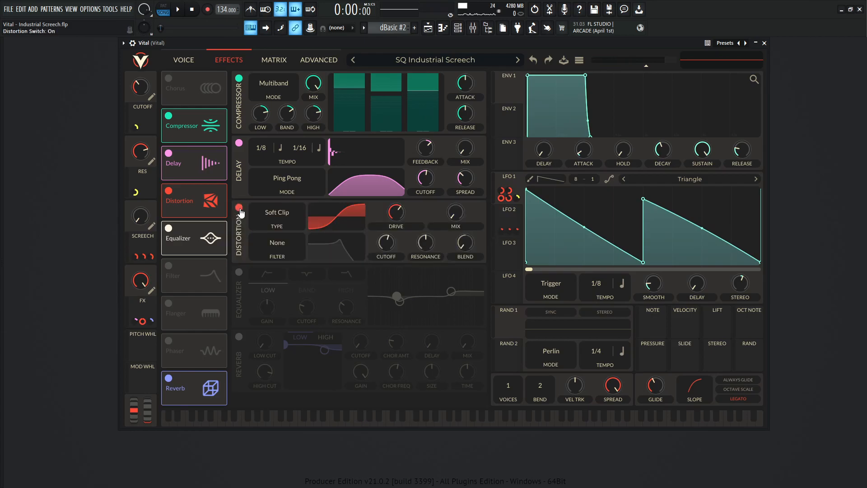
key(v)
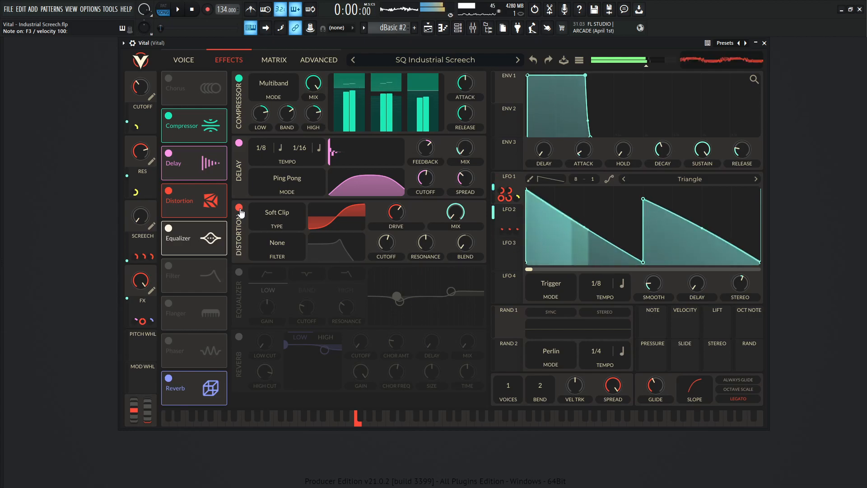
key(j)
key(comma)
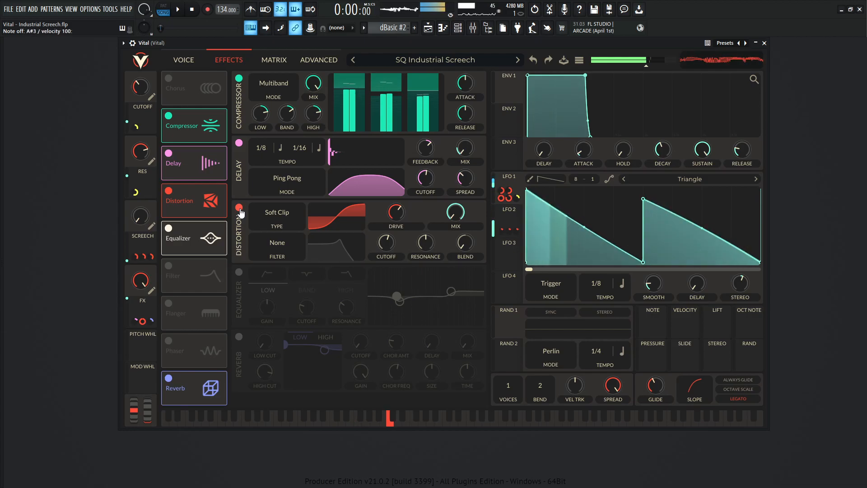
key(v)
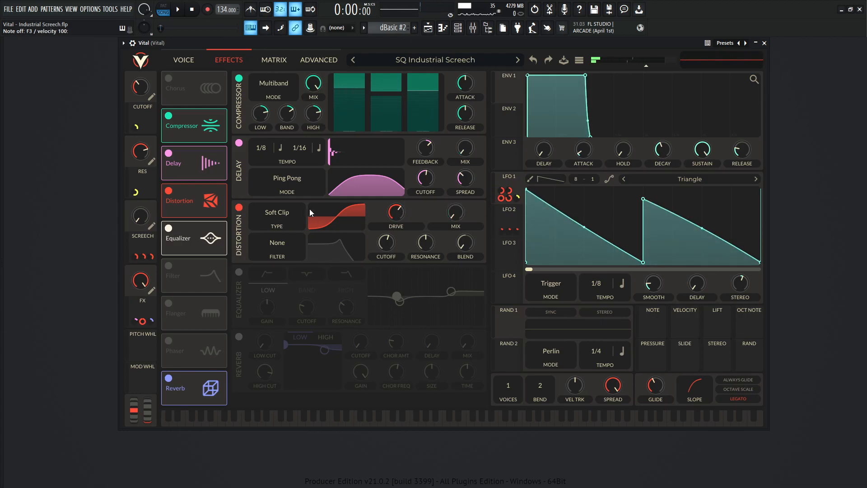
Step: Check the distortion's drive and the FX macro's modulation on its mix, and audition the result
mouse_move(396, 216)
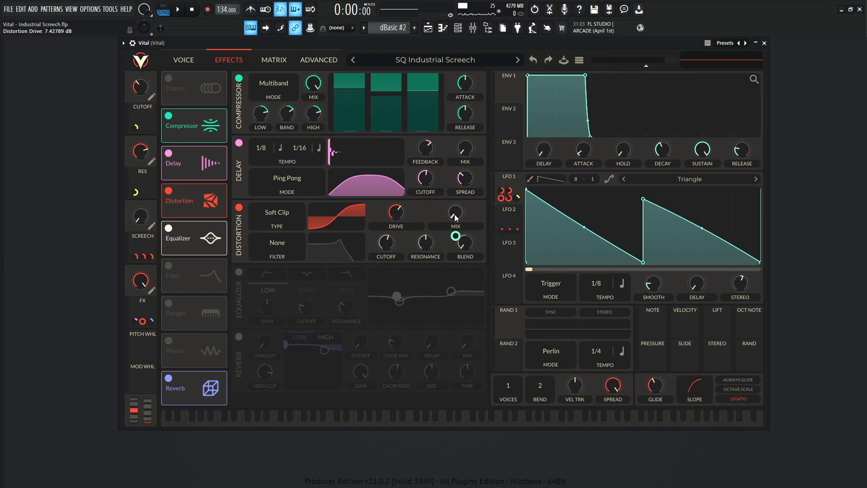
mouse_move(456, 236)
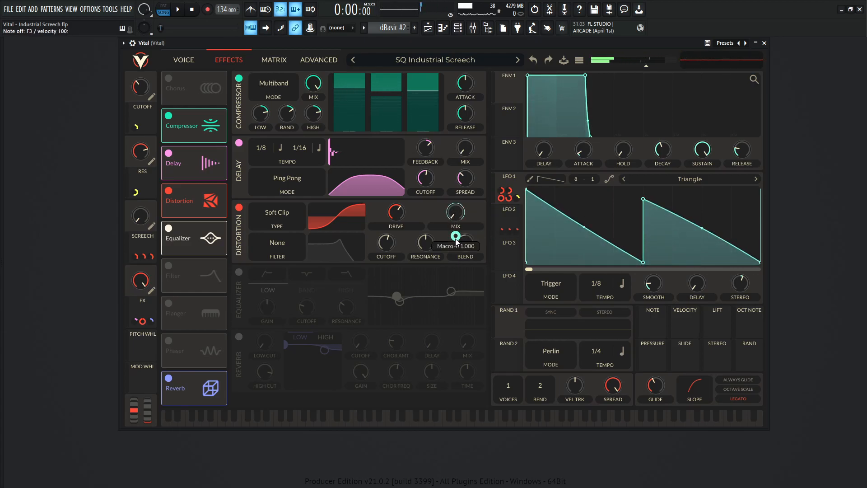
key(v)
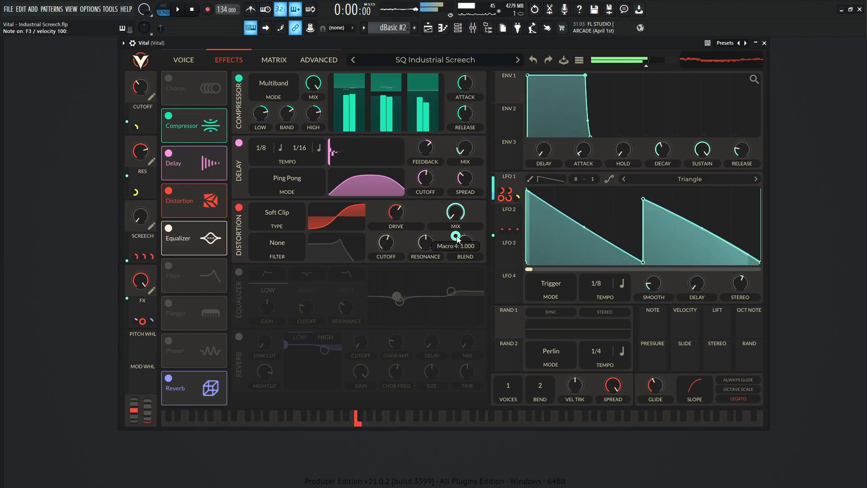
Step: Switch on the equalizer, audition the patch and check its low, band and high points
click(239, 272)
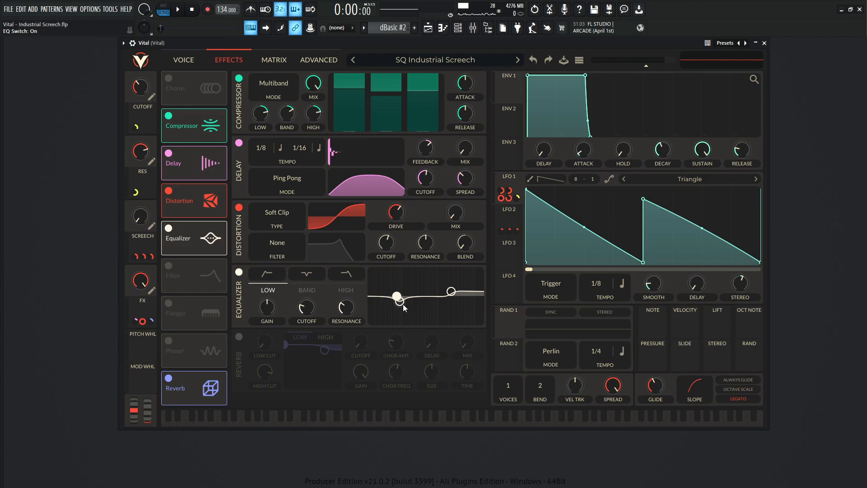
key(v)
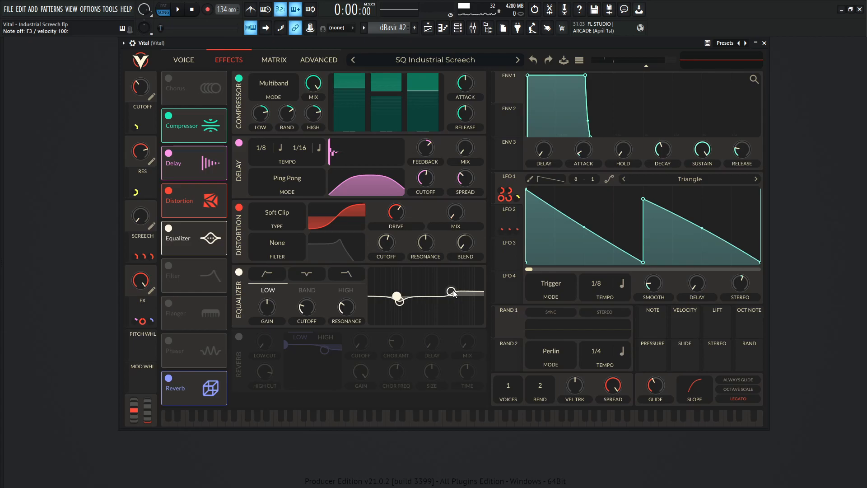
key(v)
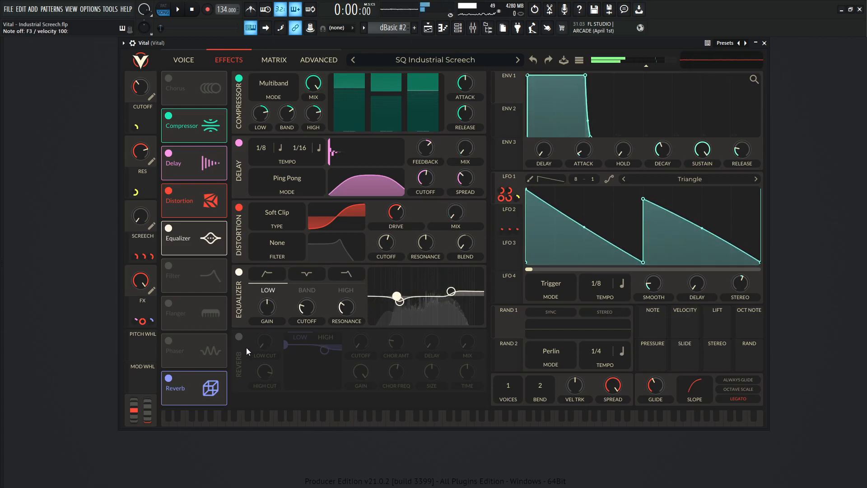
Step: Switch on the reverb and audition it with repeated short notes and a few higher ones
click(239, 337)
key(v)
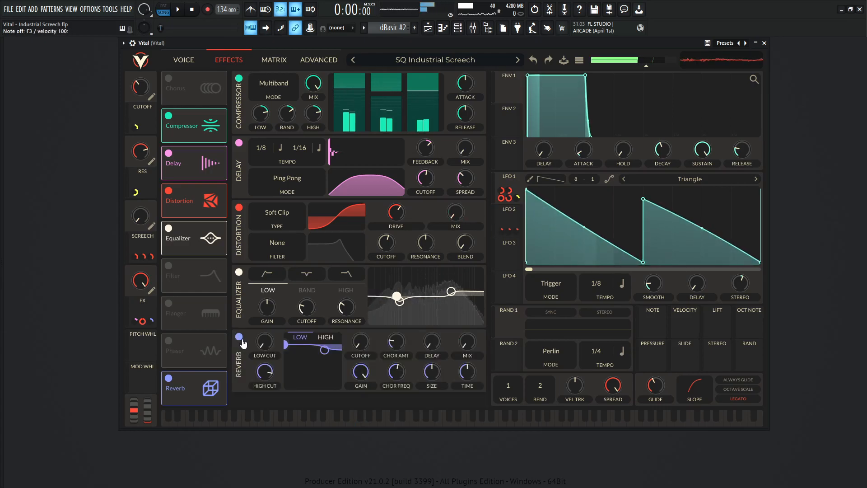
key(v)
key(v)
key(2)
key(v)
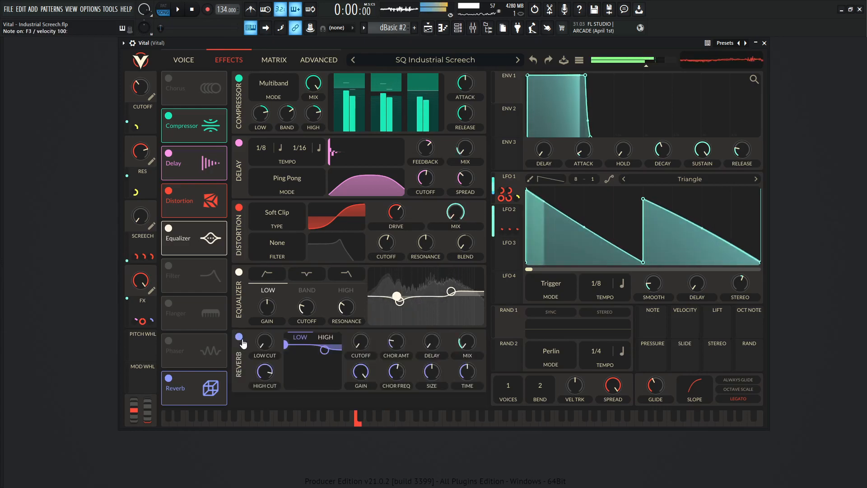
key(i)
key(v)
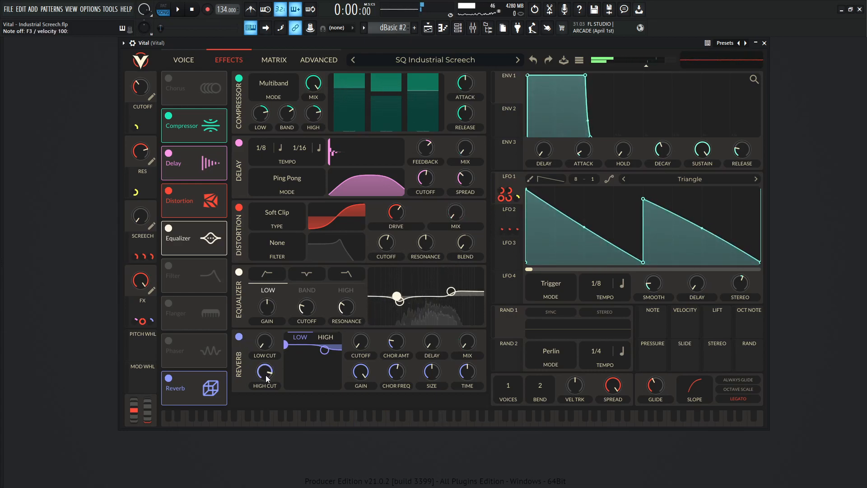
Step: Examine the reverb's high cut, low cut, chorus amount, delay, mix, time, size, chorus frequency and low gain
mouse_move(267, 379)
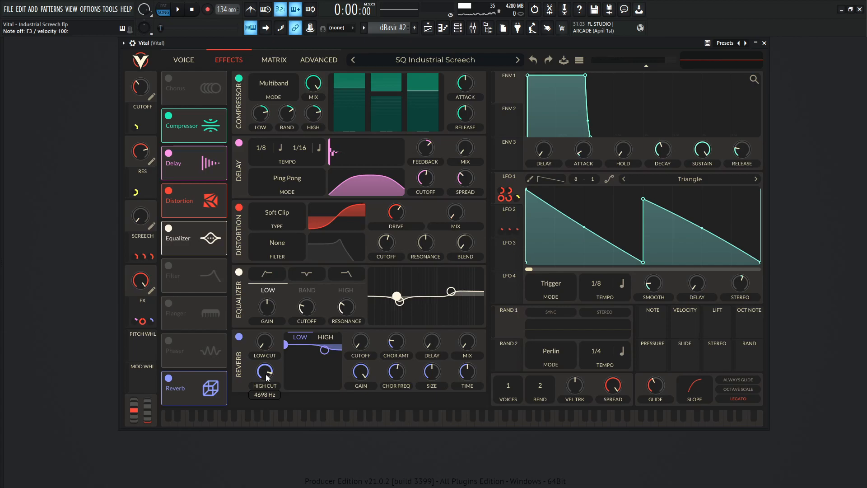
mouse_move(268, 343)
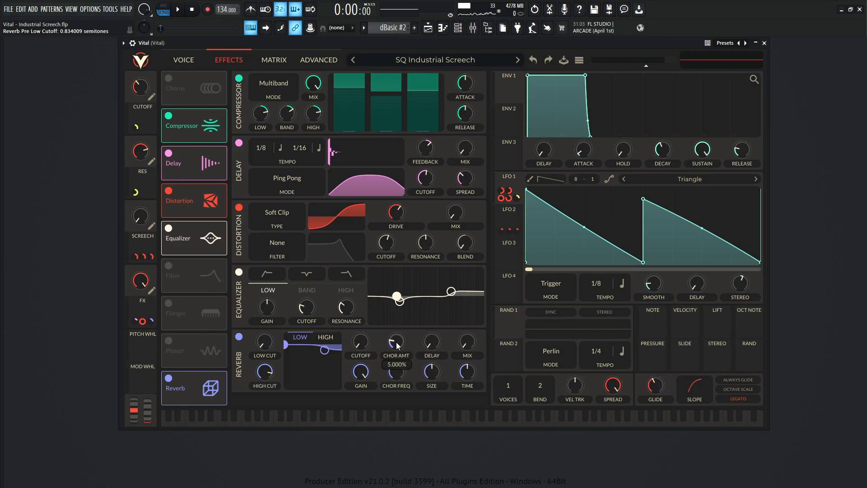
mouse_move(432, 346)
key(v)
mouse_move(467, 366)
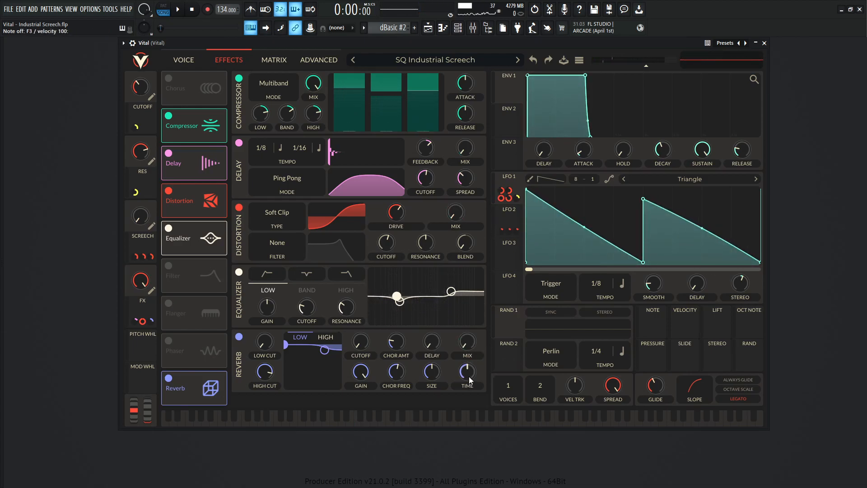
mouse_move(436, 375)
mouse_move(396, 375)
drag(361, 374, 361, 374)
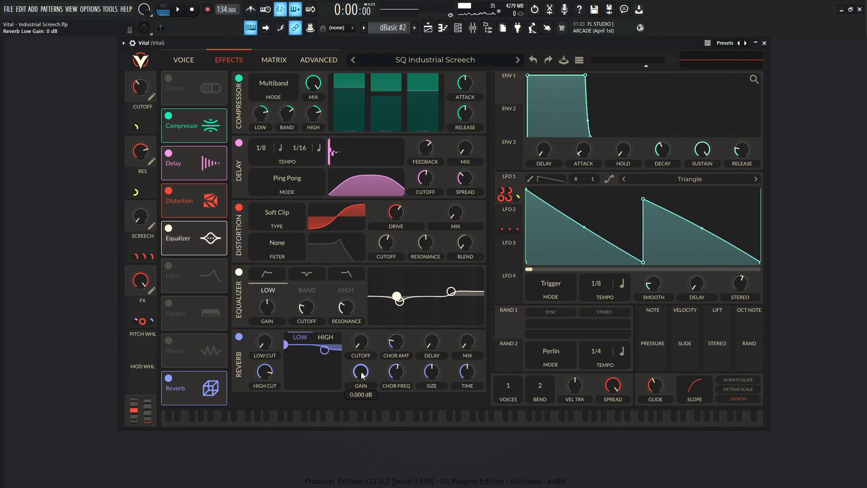
Step: Audition the patch through the complete effects chain with notes at several pitches
key(v)
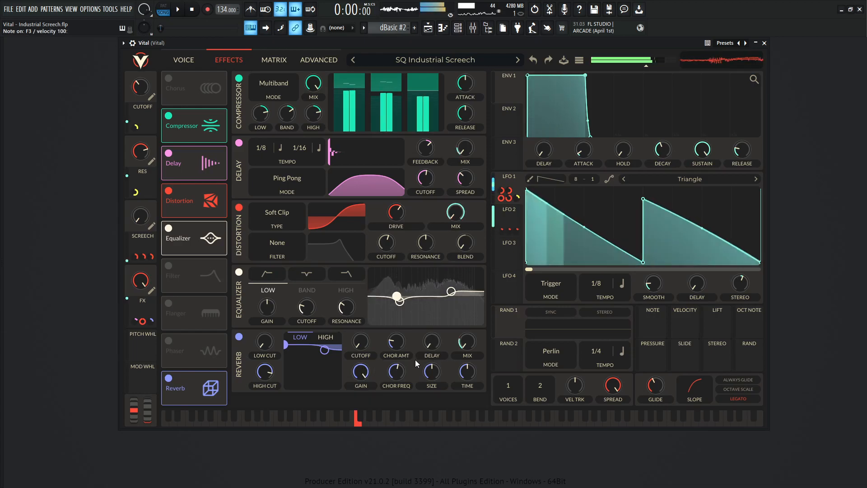
key(q)
key(2)
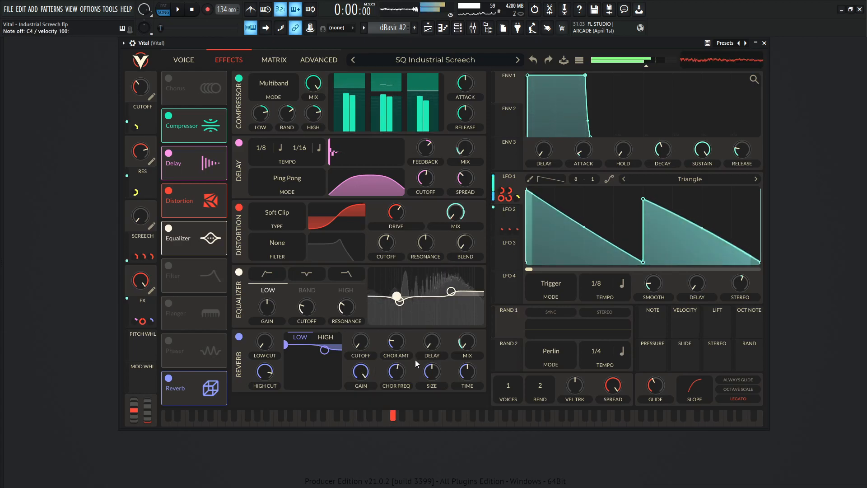
key(v)
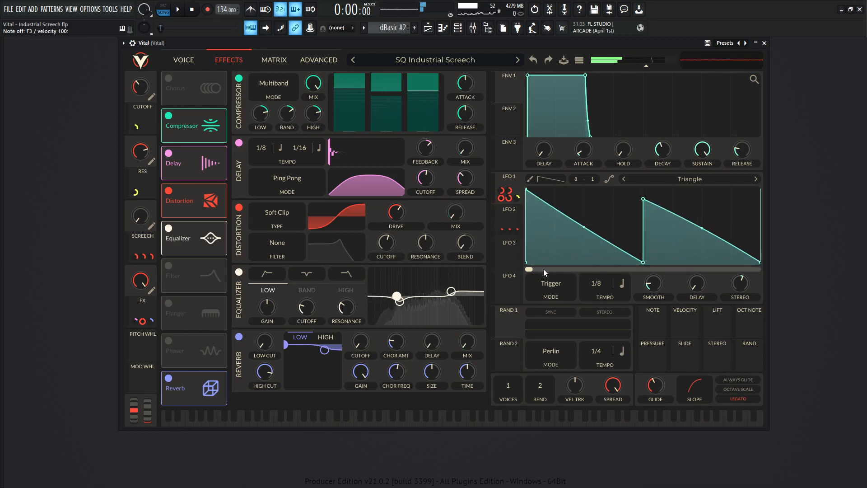
Step: Inspect LFO 2's square shape and return to the oscillator and filter view
click(513, 213)
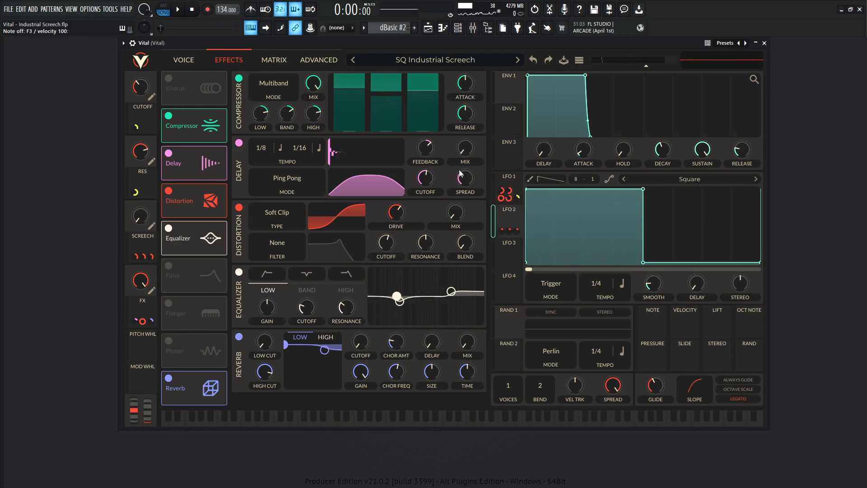
click(184, 60)
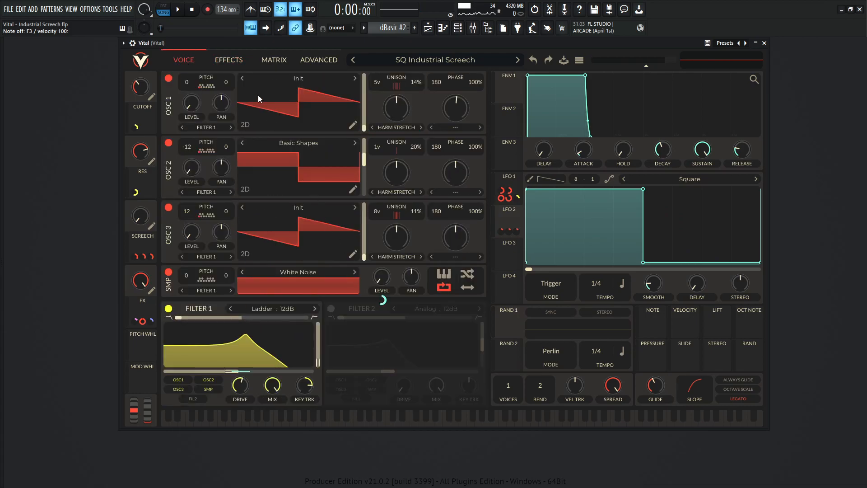
click(227, 61)
click(190, 62)
Step: Start project playback and turn the Res macro down to about 0.43 while the pattern plays
key(space)
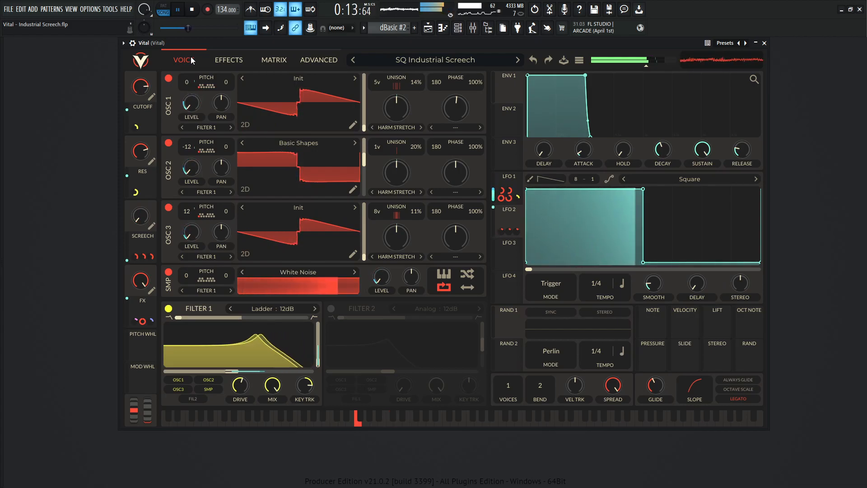
mouse_move(143, 168)
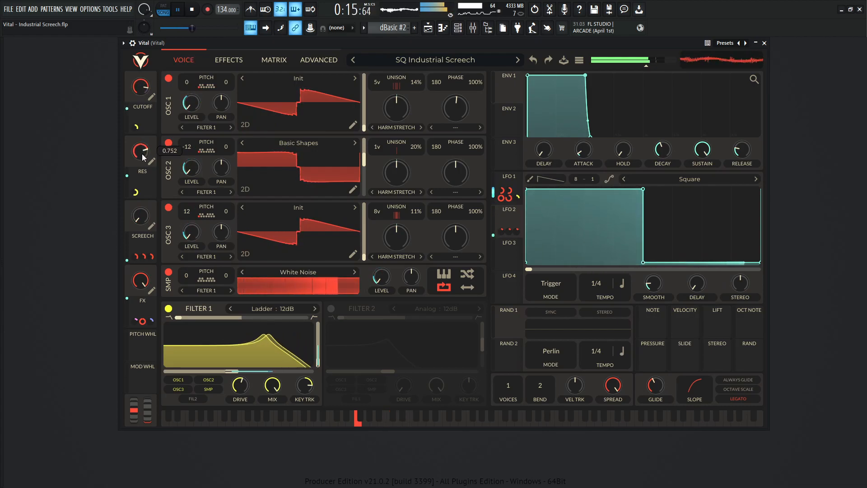
mouse_move(147, 184)
mouse_down()
mouse_move(149, 192)
mouse_move(145, 152)
mouse_move(146, 178)
mouse_up()
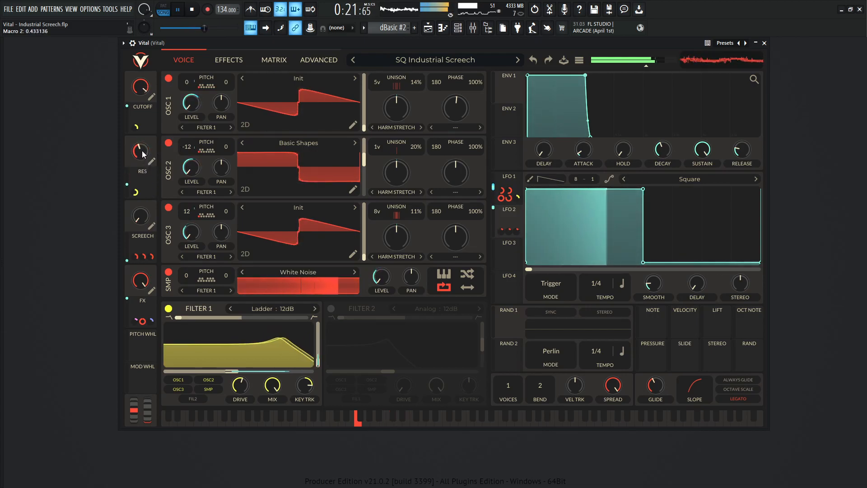